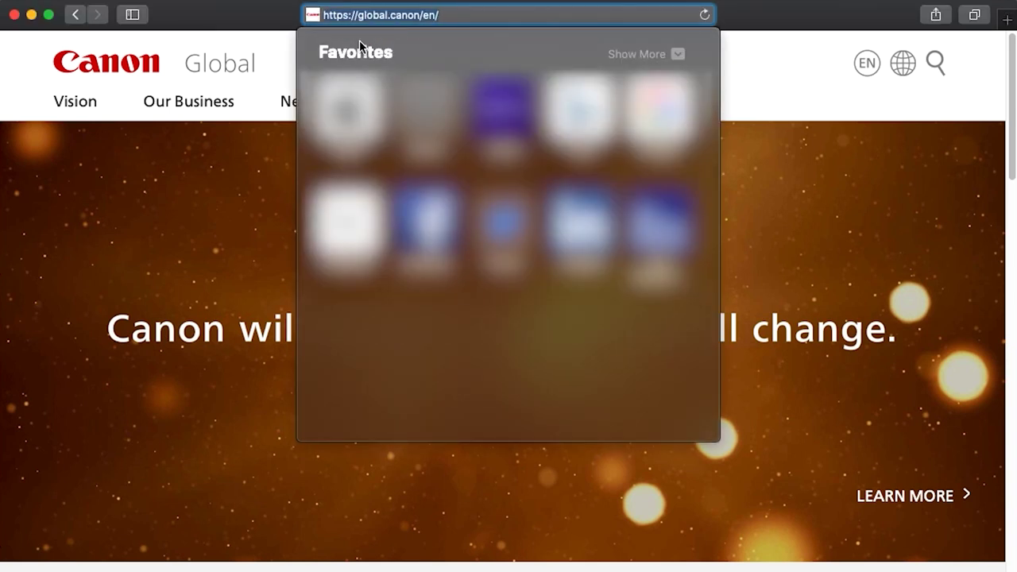
- Go to the Canon USA support site at usa.canon.com/support
text(usa.canon.com)
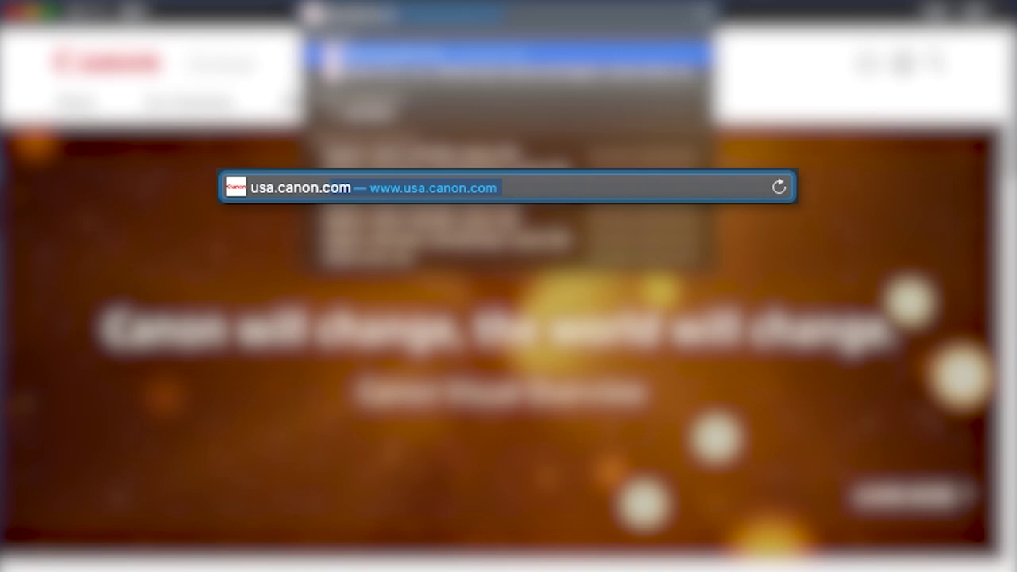
text(/support)
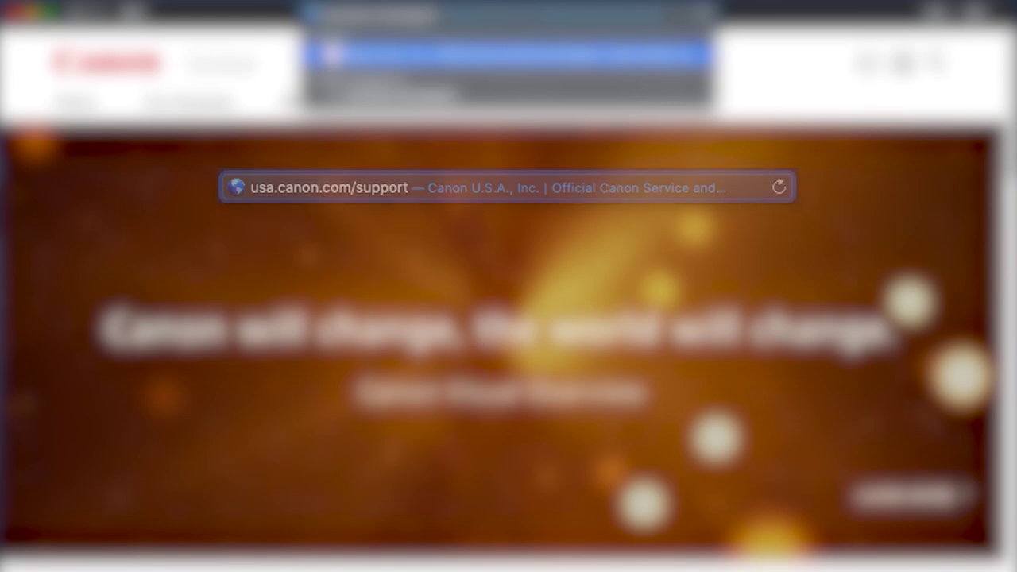
click(392, 57)
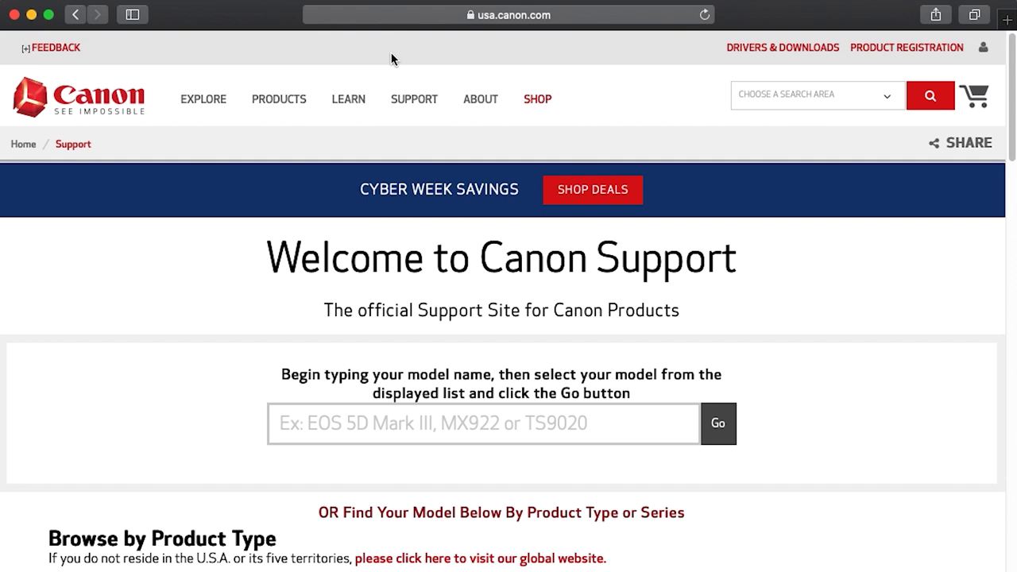
- Look up the model EOS M50 and open the support page for the EOS M50 Body
click(294, 425)
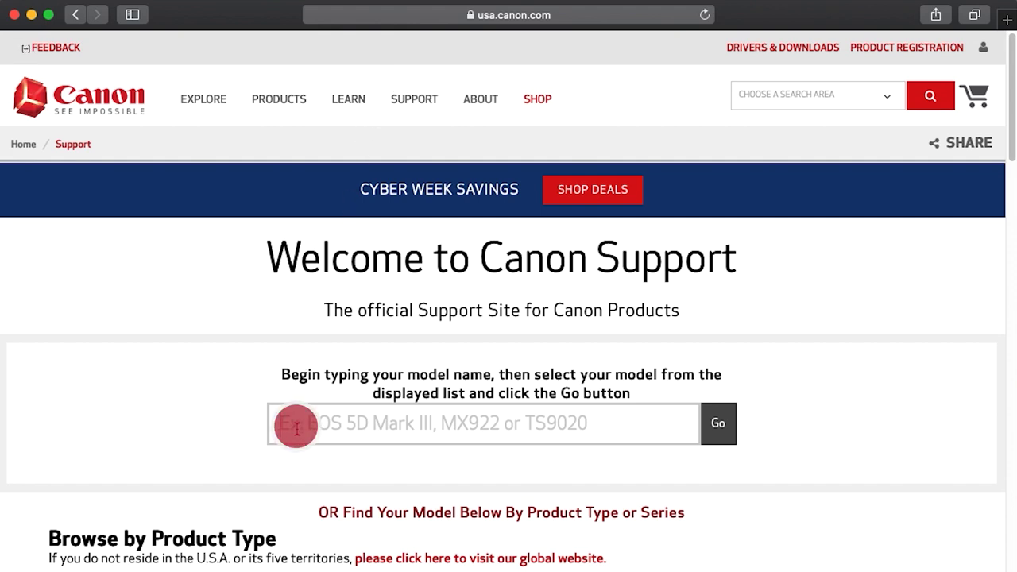
text(EOS M50)
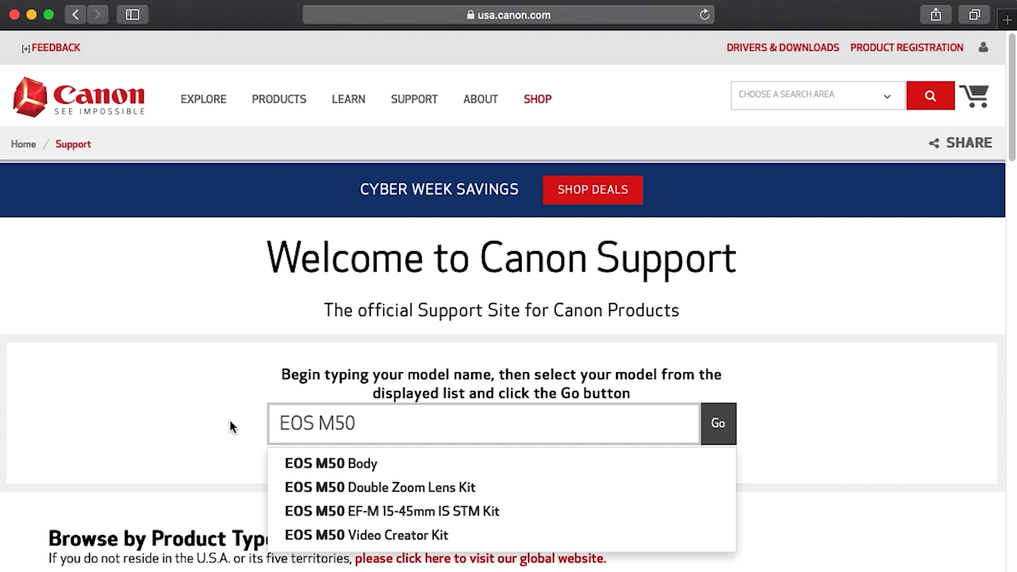
click(310, 463)
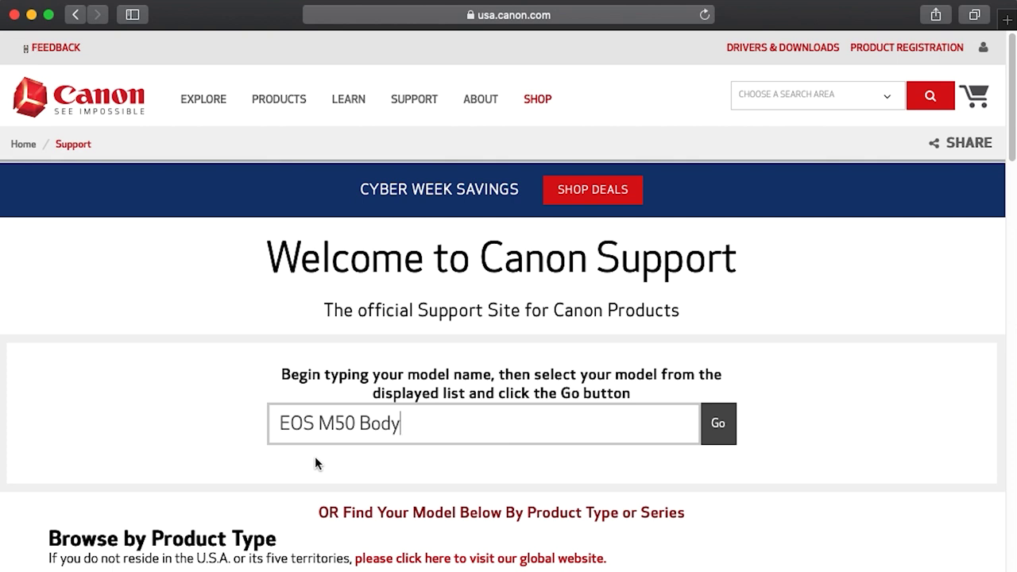
click(718, 425)
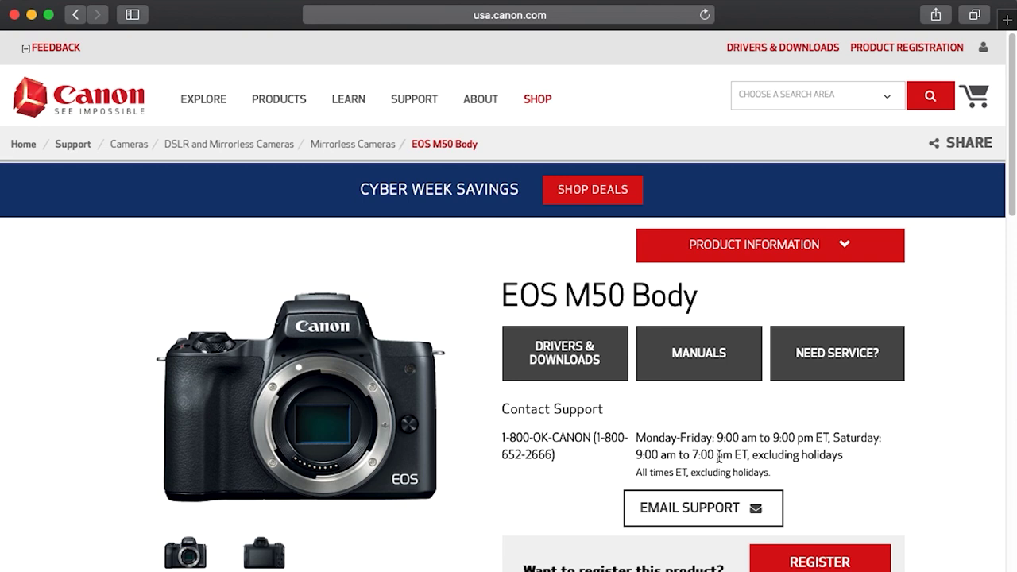
- Download EOS Utility 3.11.1 for Mac OS X from the camera's drivers and downloads, and dismiss the download instructions
click(581, 364)
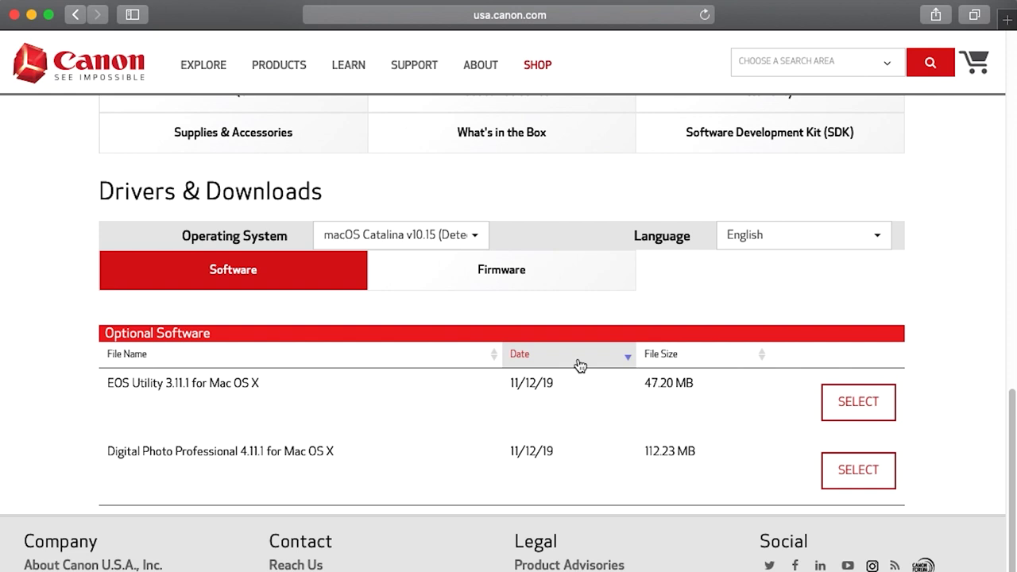
click(858, 402)
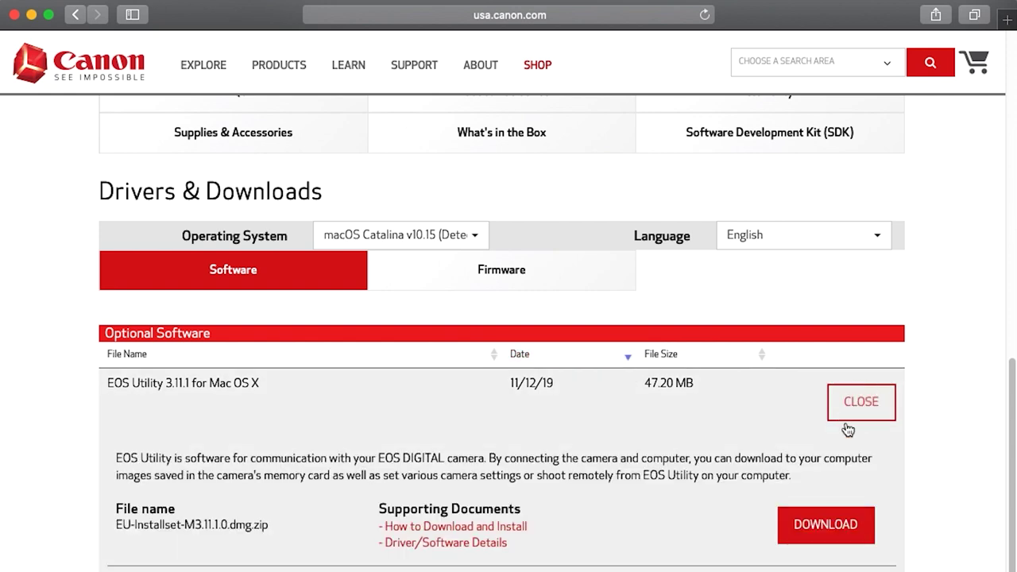
click(827, 526)
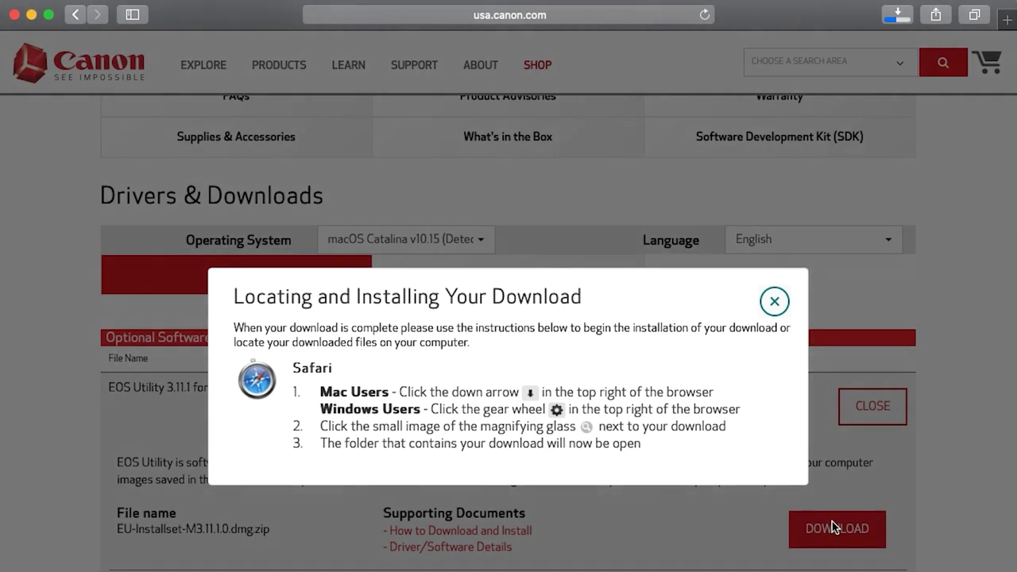
click(775, 305)
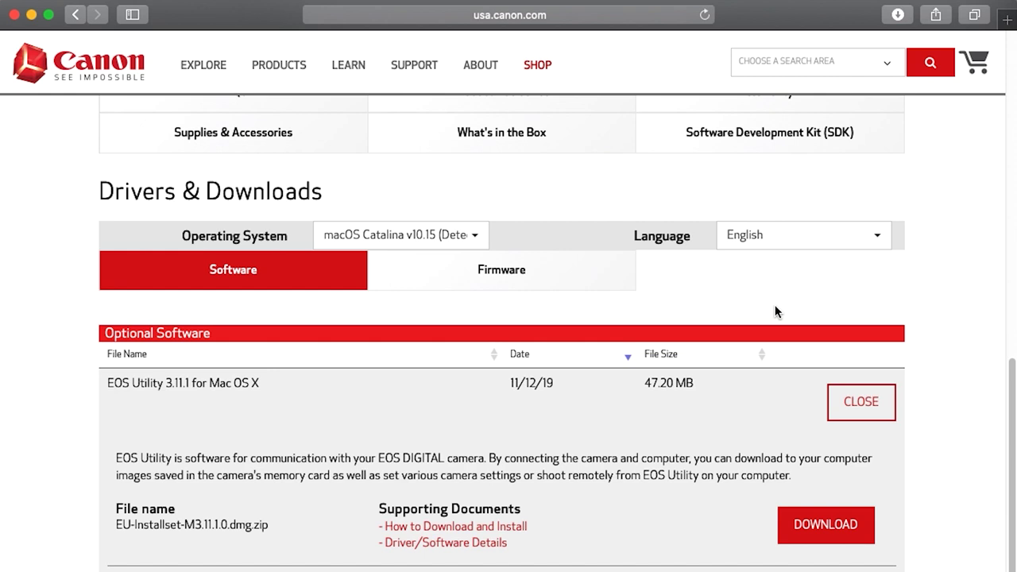
- Open the downloaded EU-Installset-M3.11.1.0.dmg disk image and close the browser window
click(898, 15)
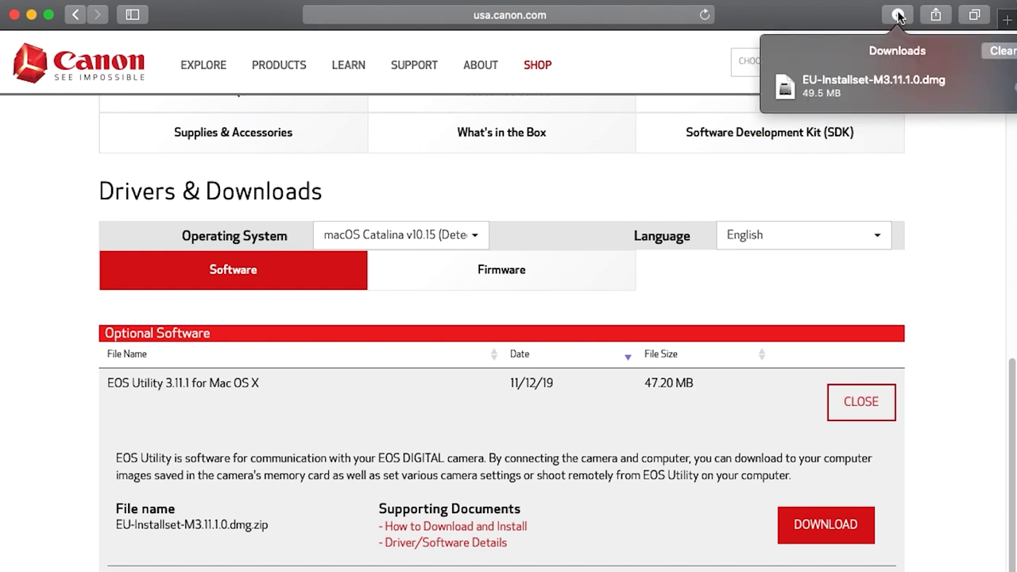
click(832, 89)
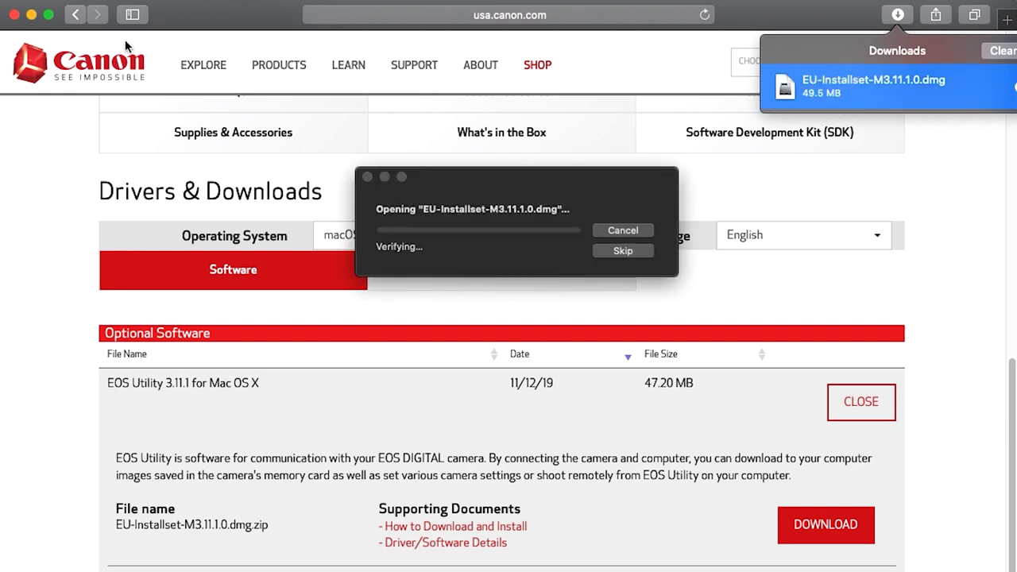
click(15, 15)
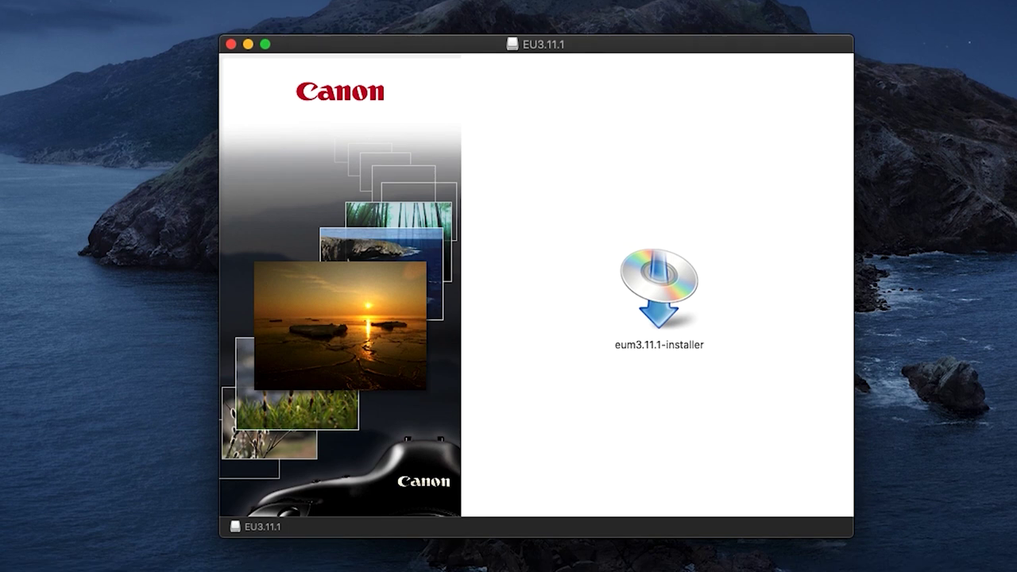
- Launch eum3.11.1-installer from the mounted disk image, close the image's window and allow the app to open
double_click(657, 292)
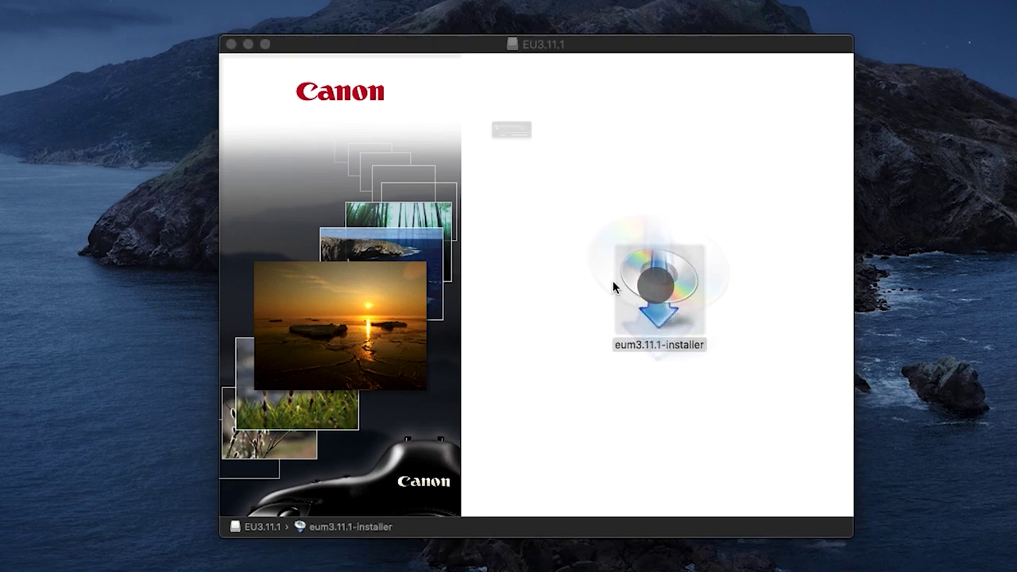
click(231, 44)
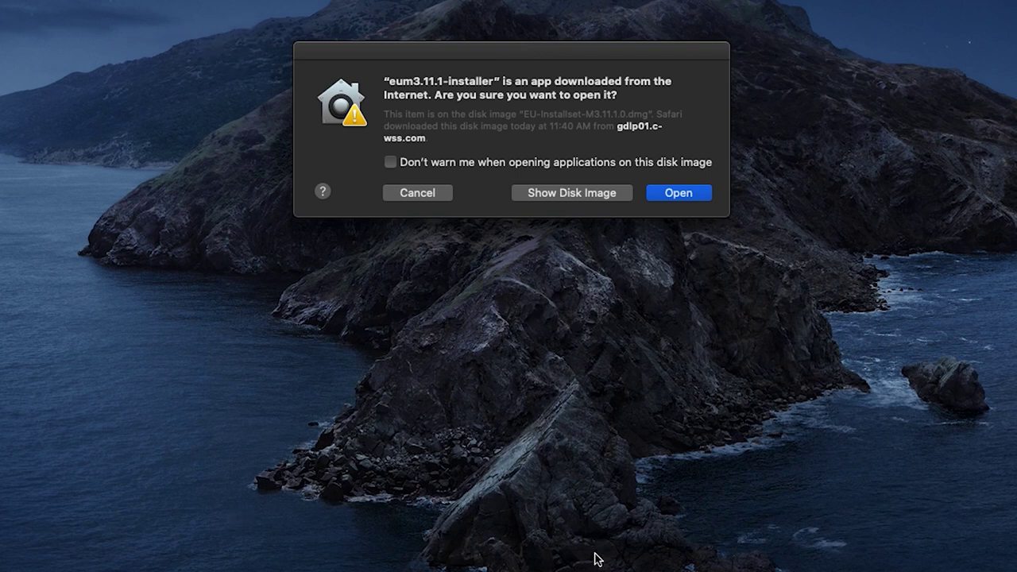
click(680, 194)
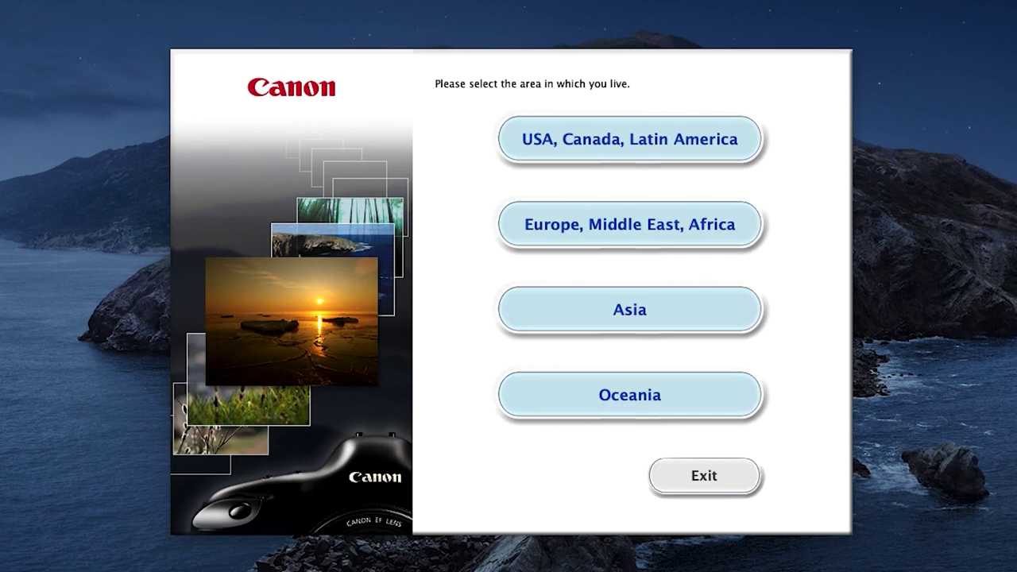
- Set the installer's area to USA, Canada, Latin America and the country to United States, and confirm starting the EOS Utility installer
click(726, 141)
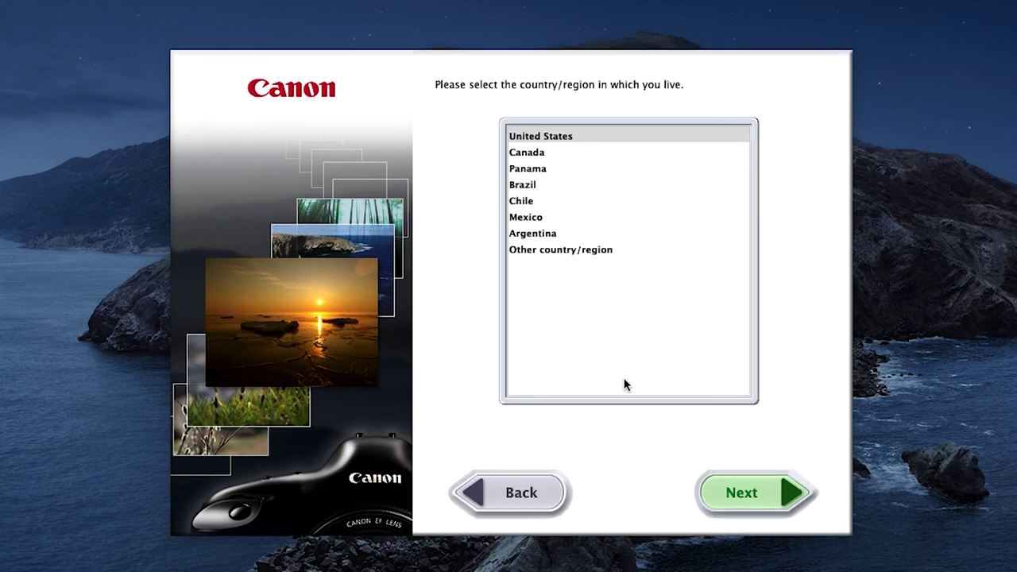
click(591, 143)
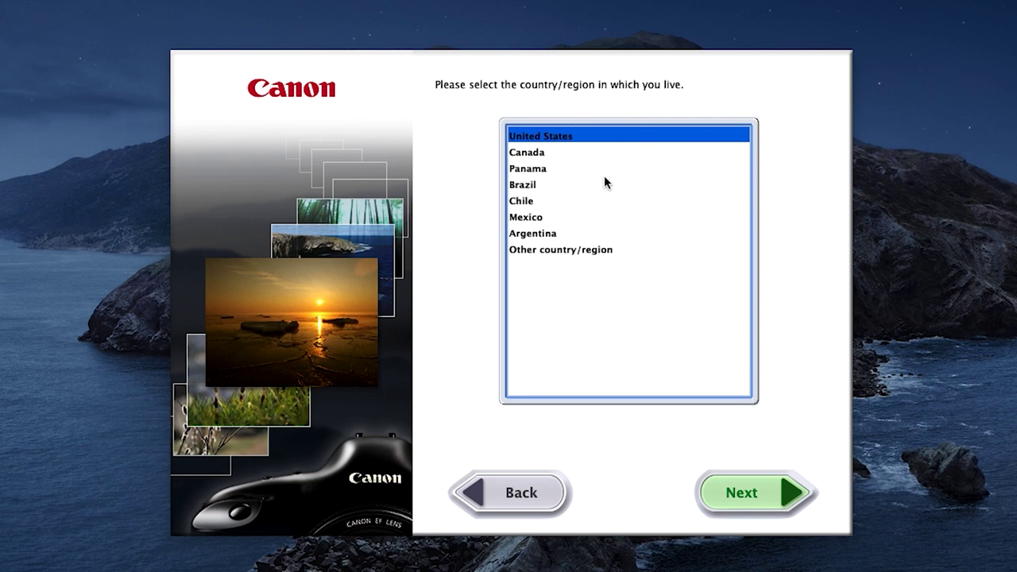
click(741, 488)
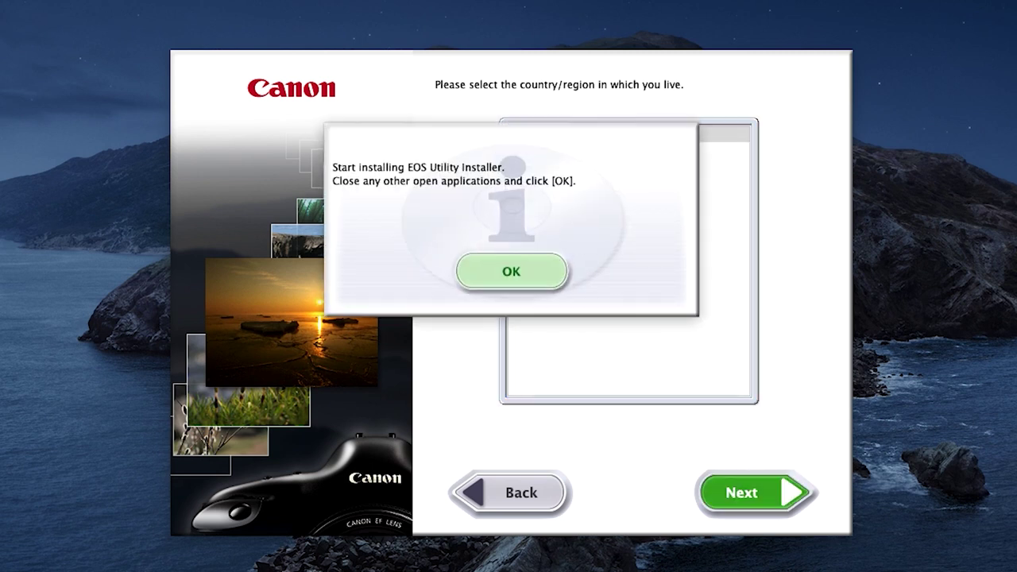
click(530, 275)
click(530, 275)
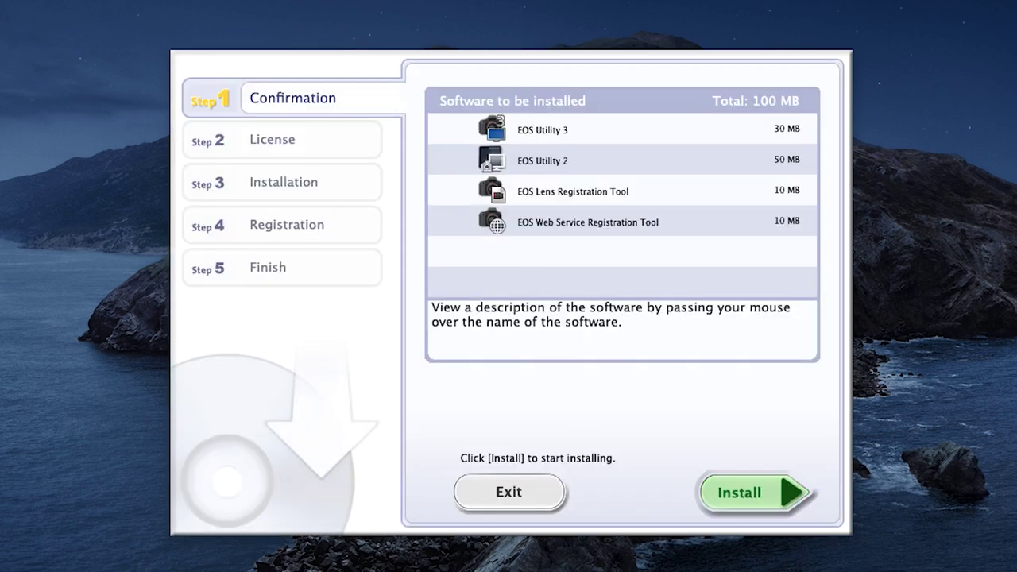
- Install the listed EOS software, accepting the license agreement and authorizing the changes with the account password
click(747, 491)
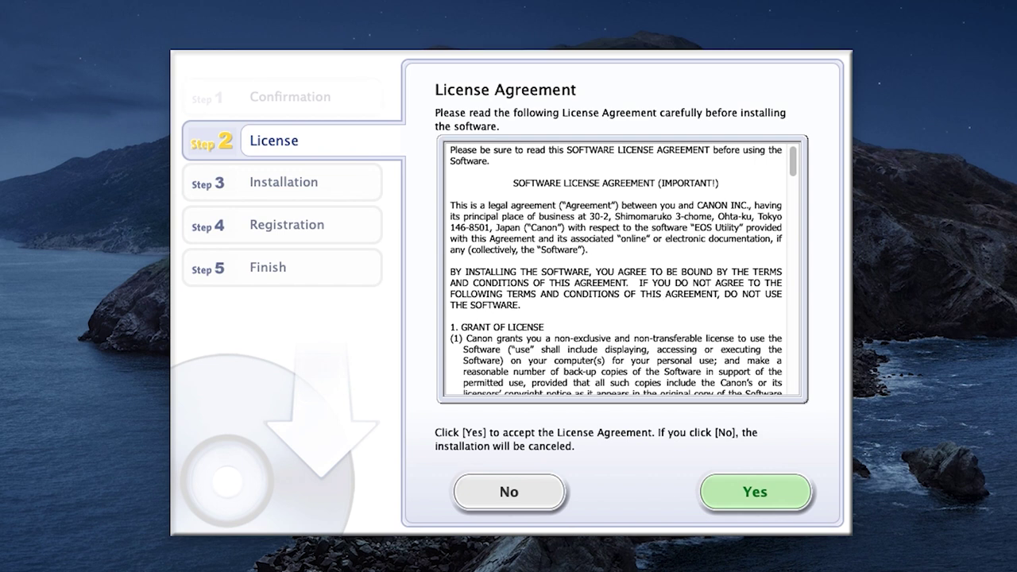
click(760, 491)
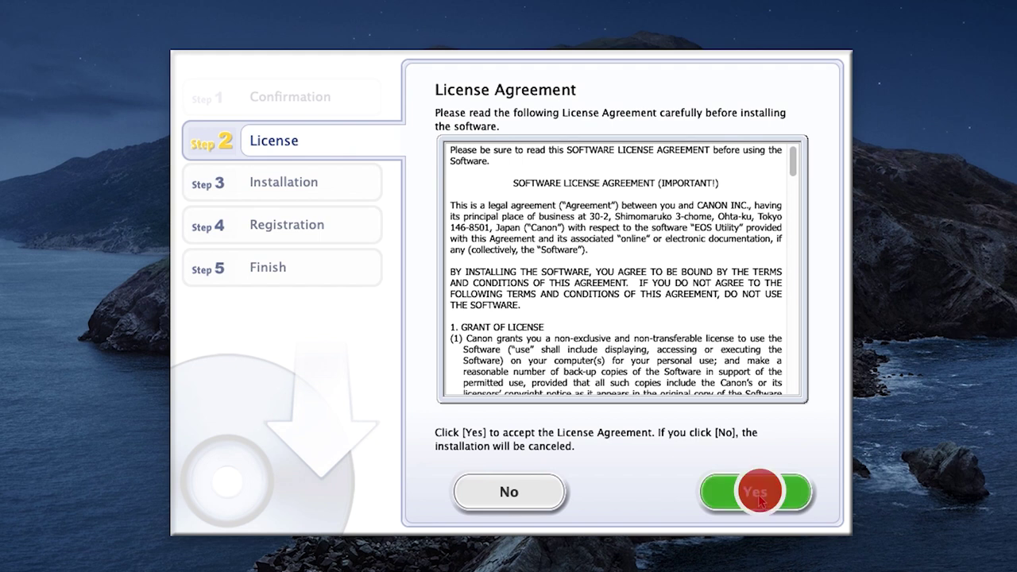
text(****)
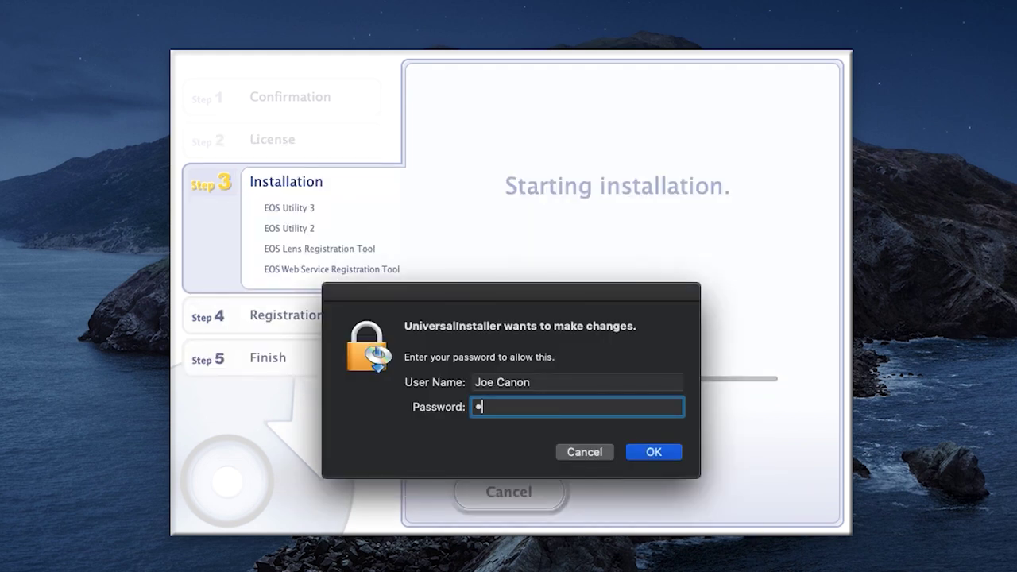
text(****)
click(654, 453)
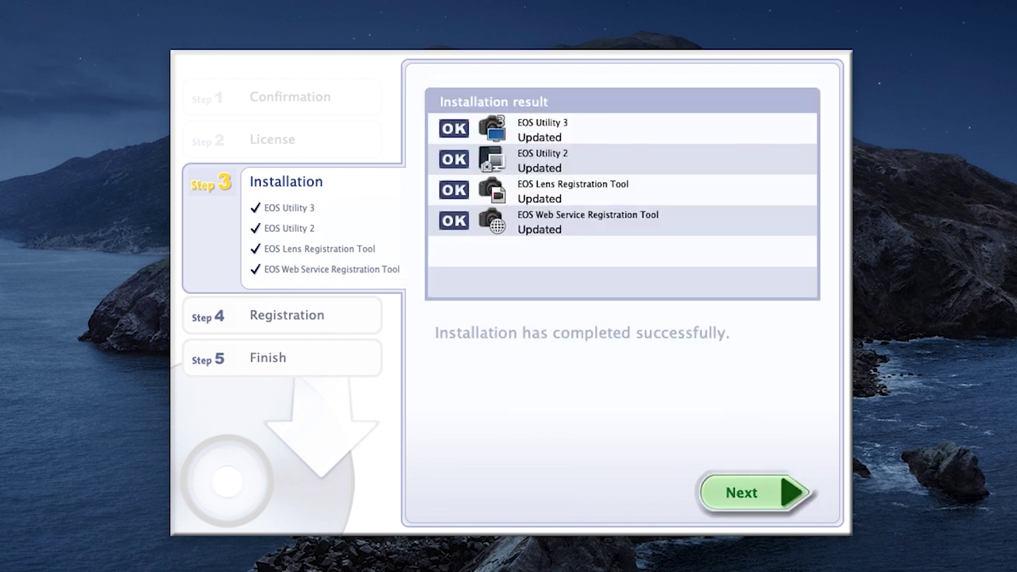
- Decline CANON iMAGE GATEWAY registration with "No, I will register later" and finish the installer
click(742, 492)
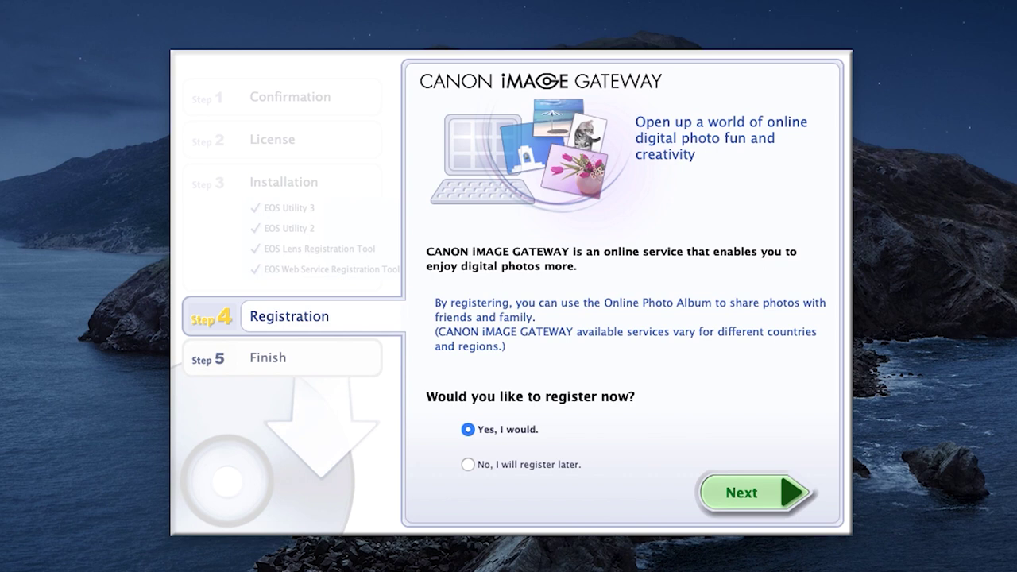
click(469, 466)
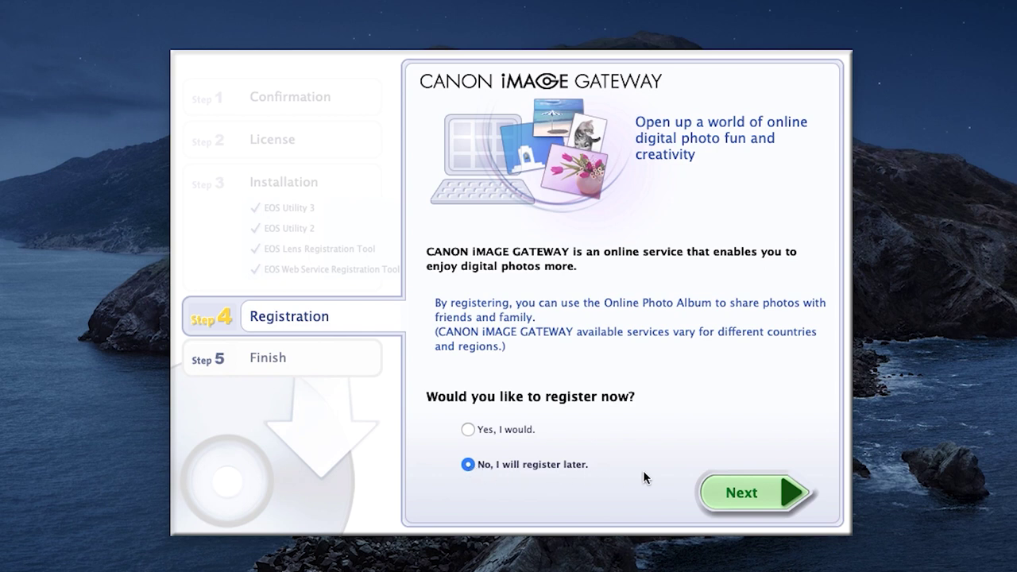
click(747, 495)
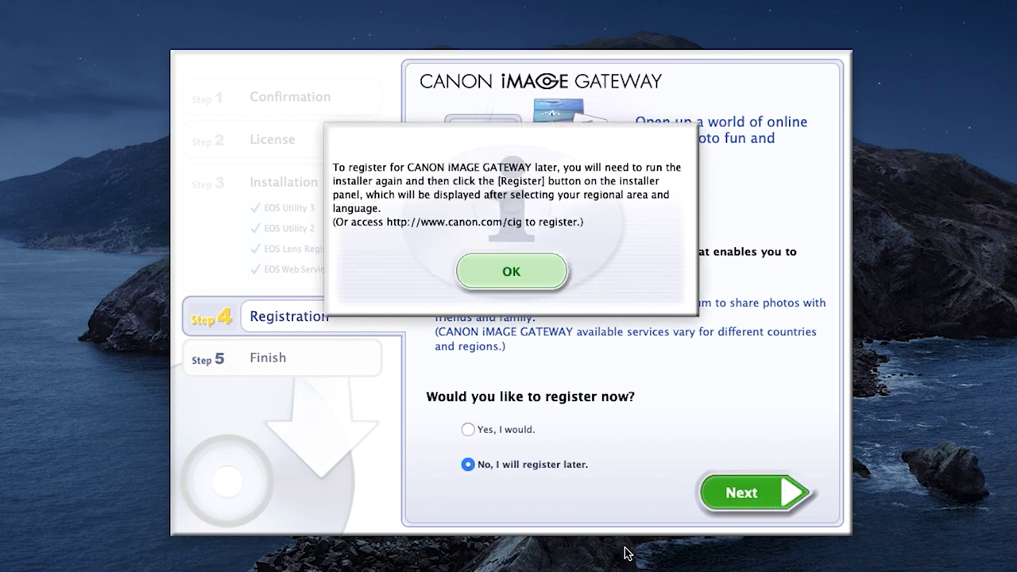
click(529, 286)
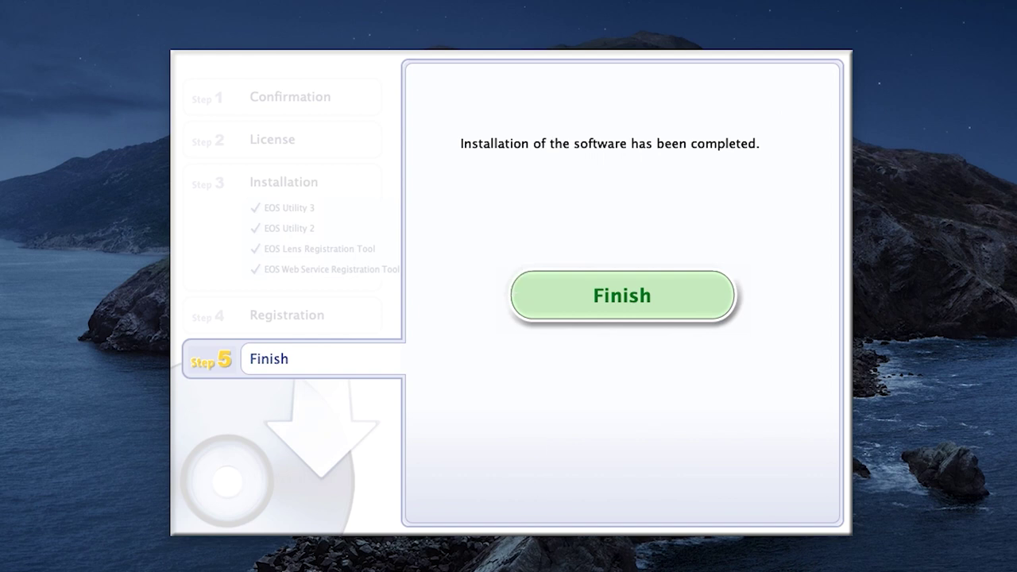
click(621, 299)
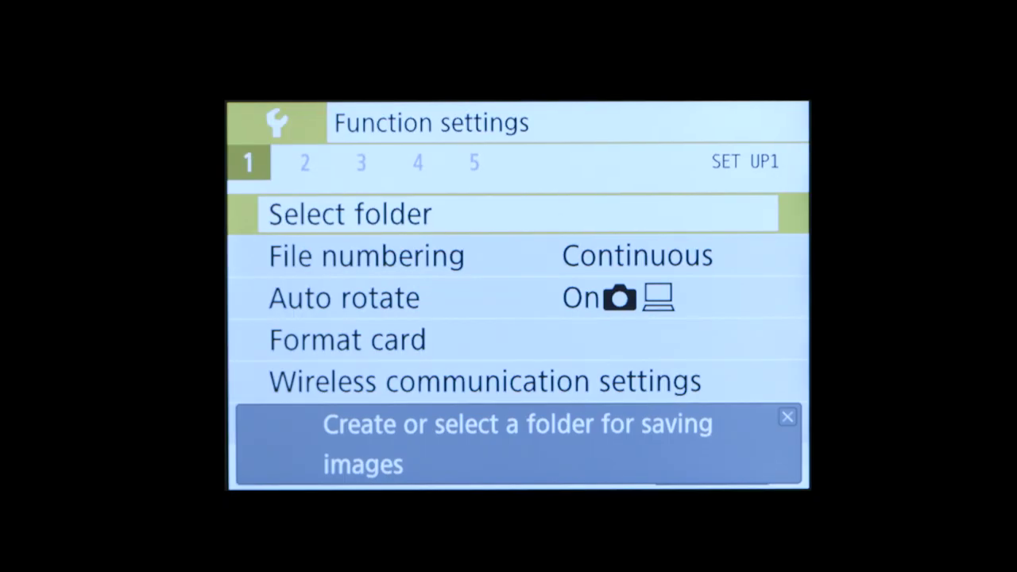
key(Down)
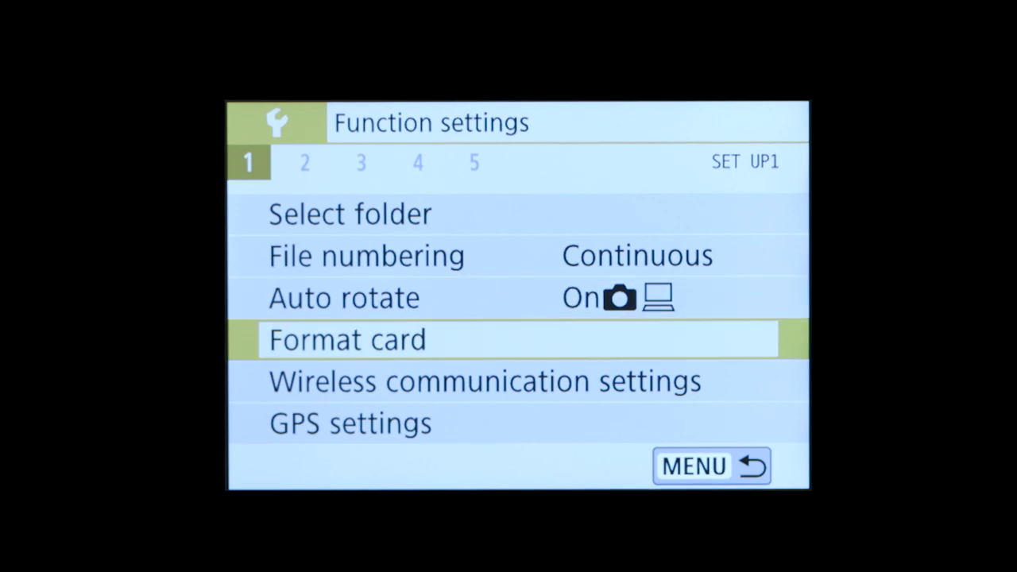
key(Down)
key(Return)
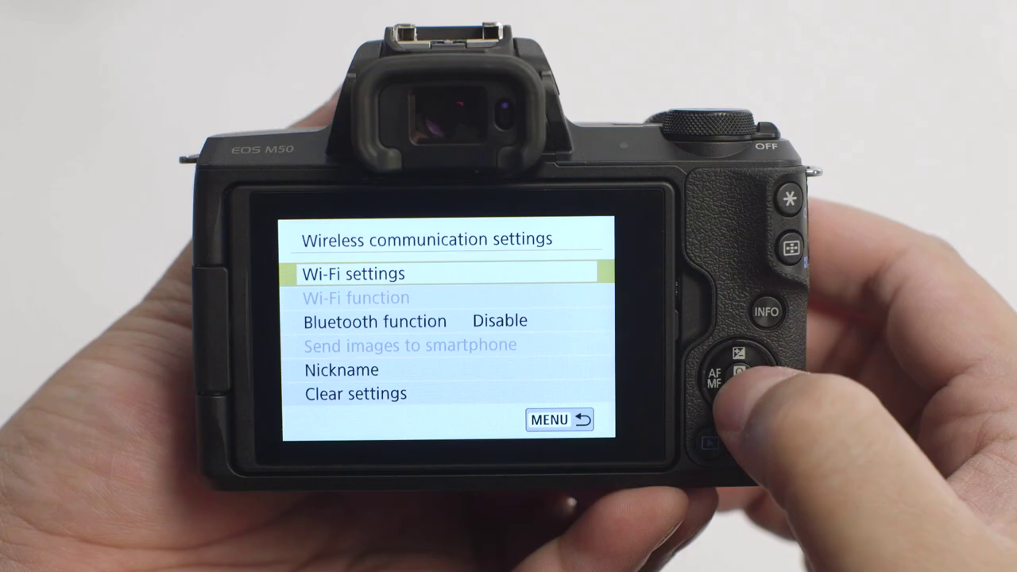
key(Return)
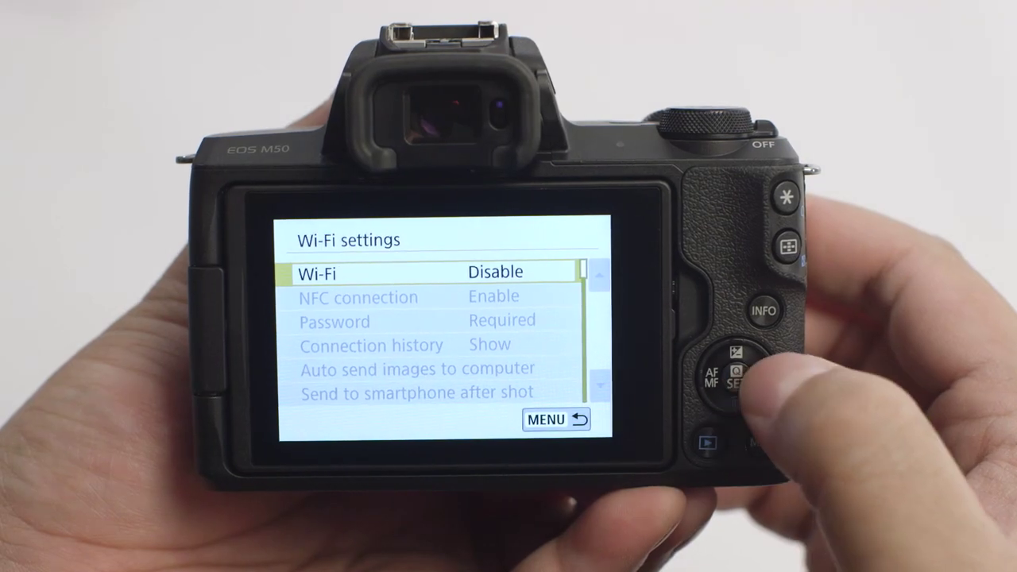
key(Return)
key(Down)
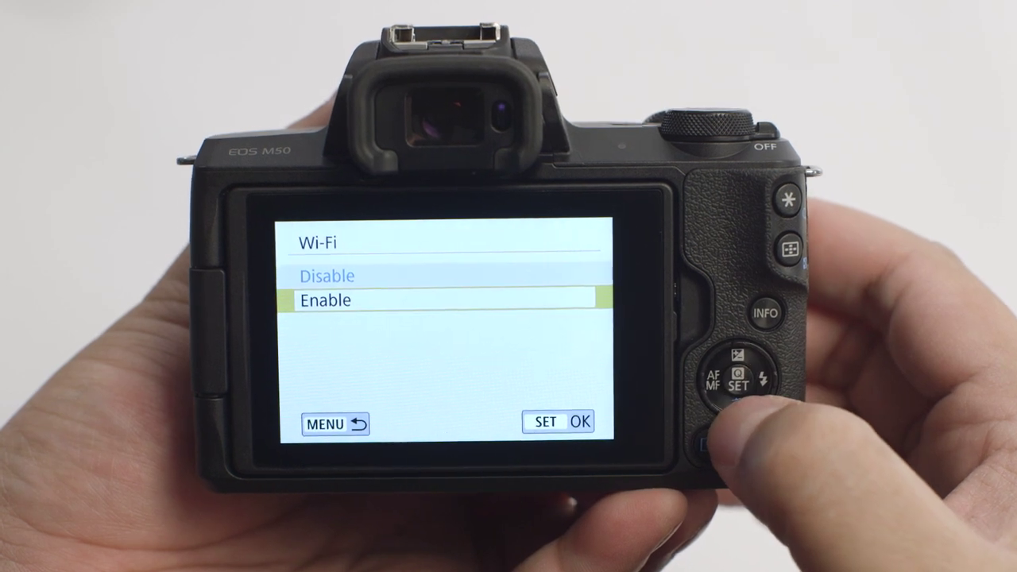
key(Return)
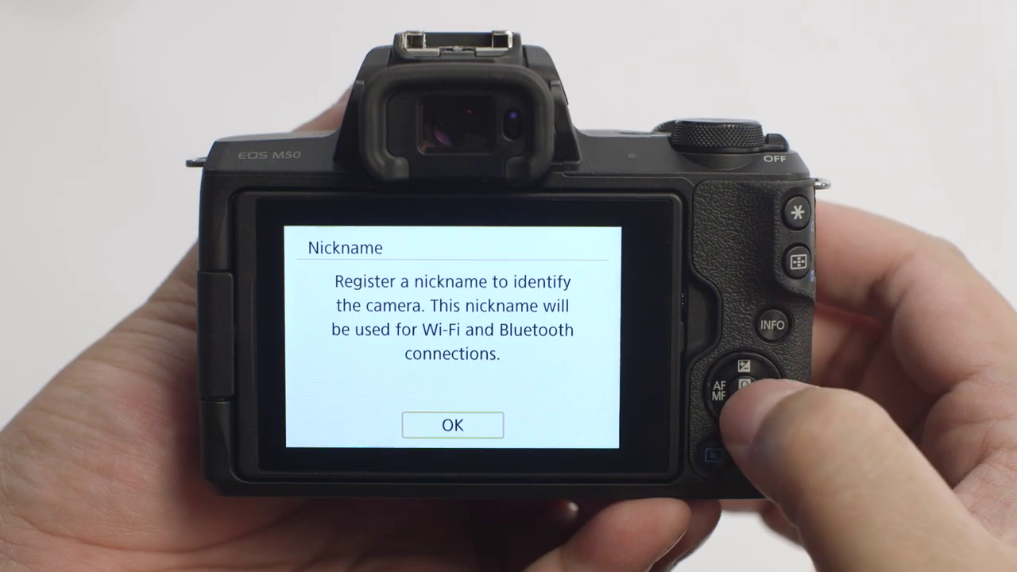
key(Return)
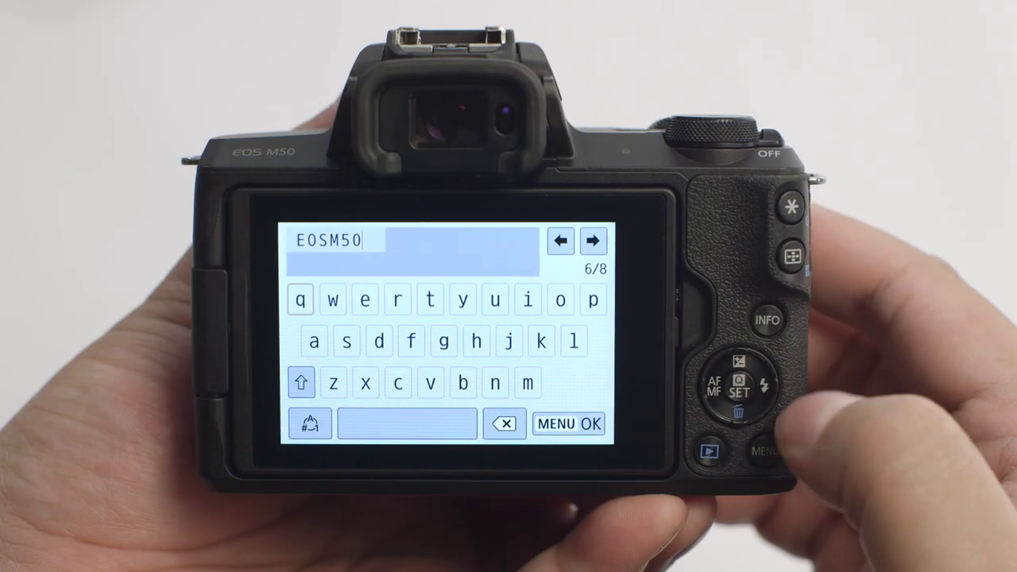
key(Return)
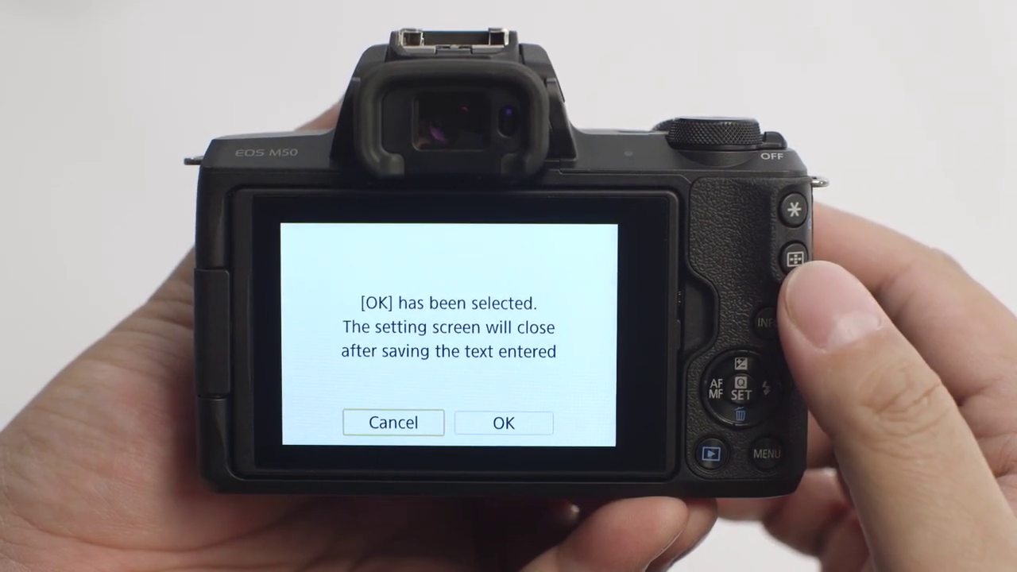
key(Right)
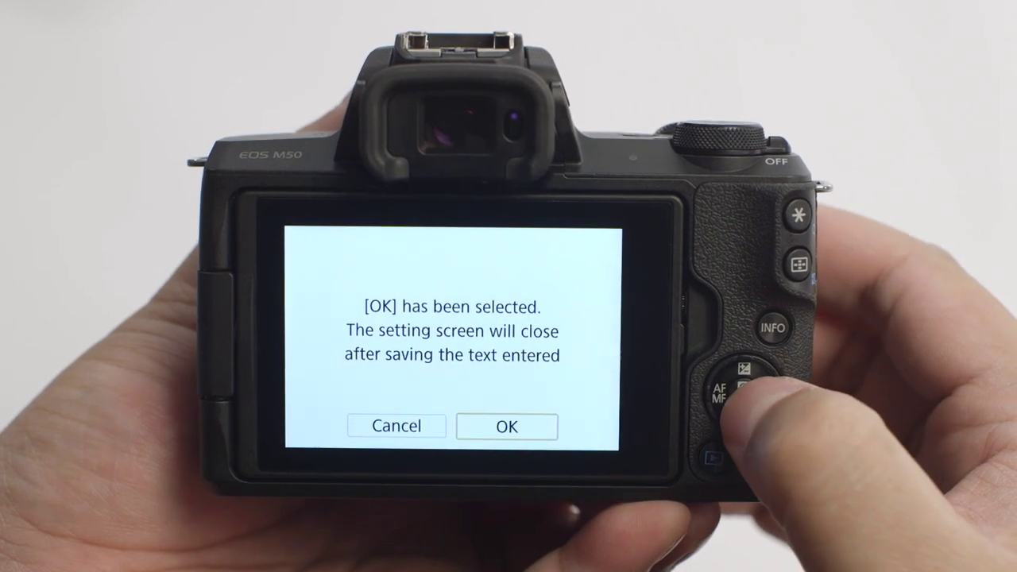
key(Return)
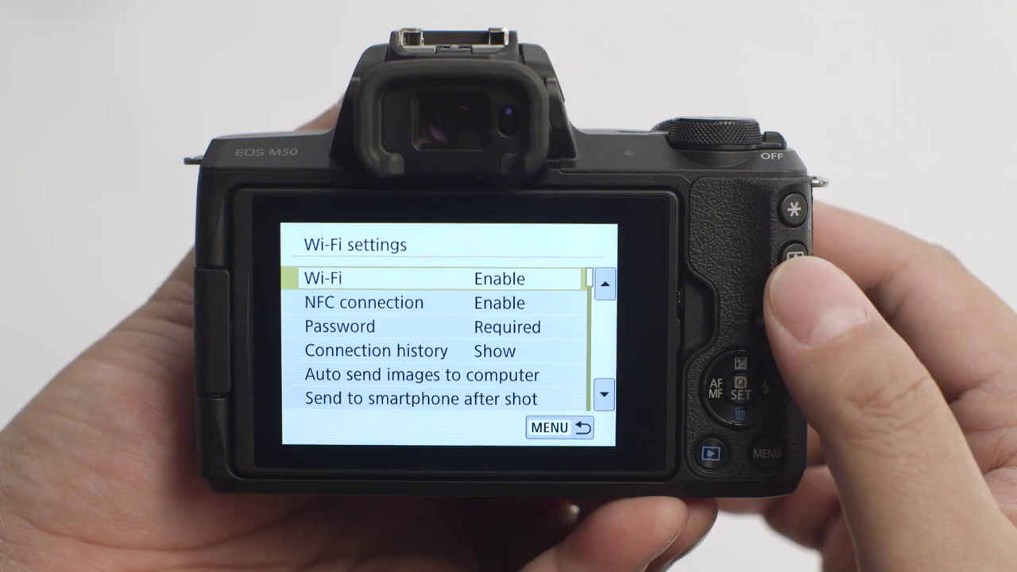
key(Escape)
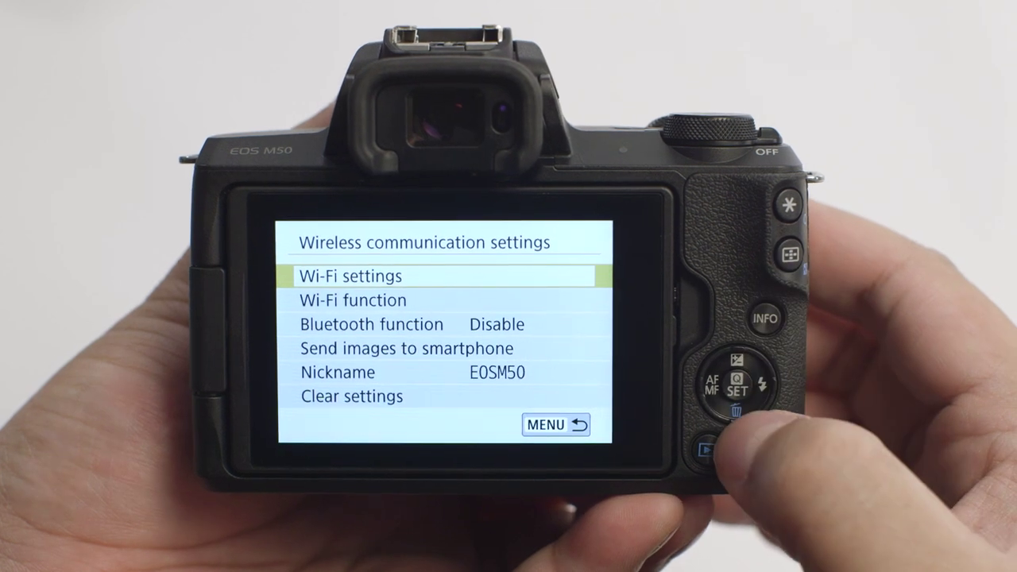
key(Down)
key(Return)
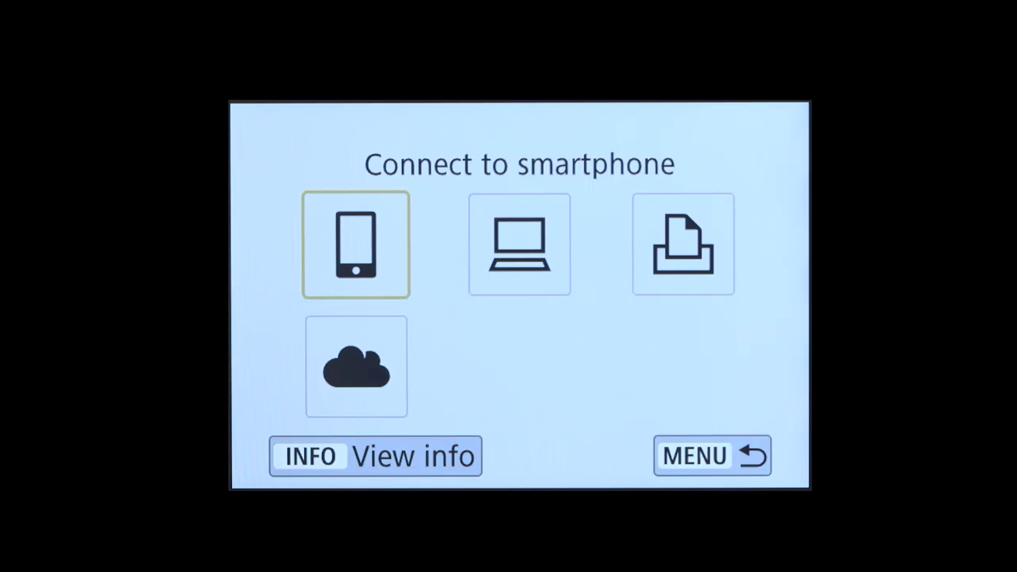
key(Right)
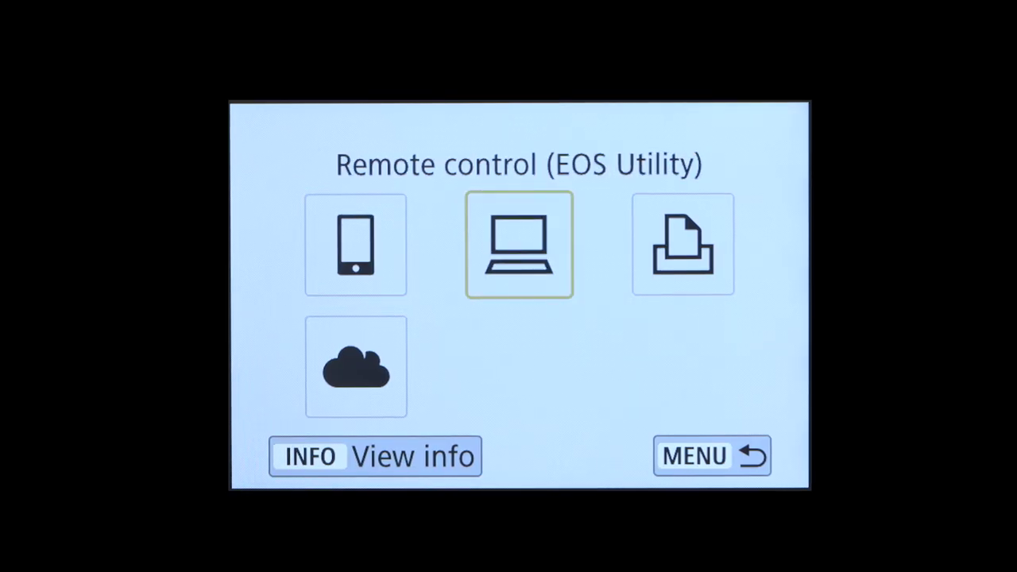
key(Return)
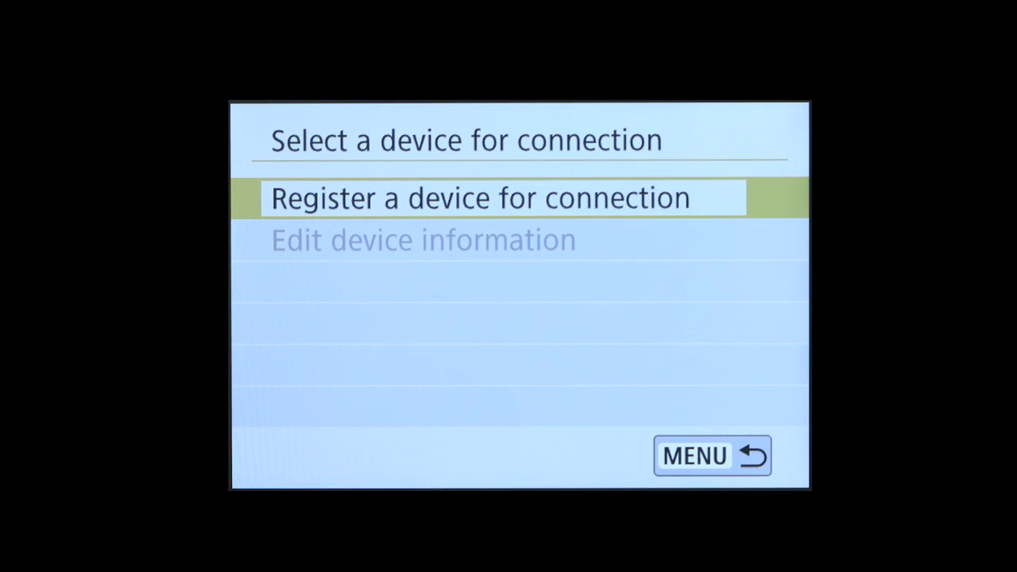
key(Return)
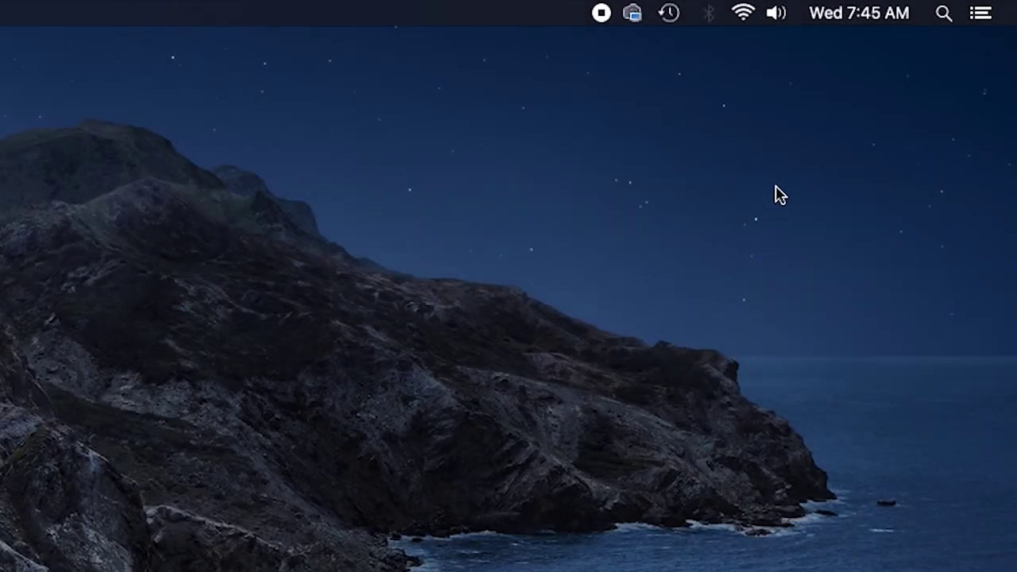
- Join the camera's Wi-Fi network EOSM50-610_Canon0A, entering the network password and having the Mac remember this network
click(747, 19)
click(750, 25)
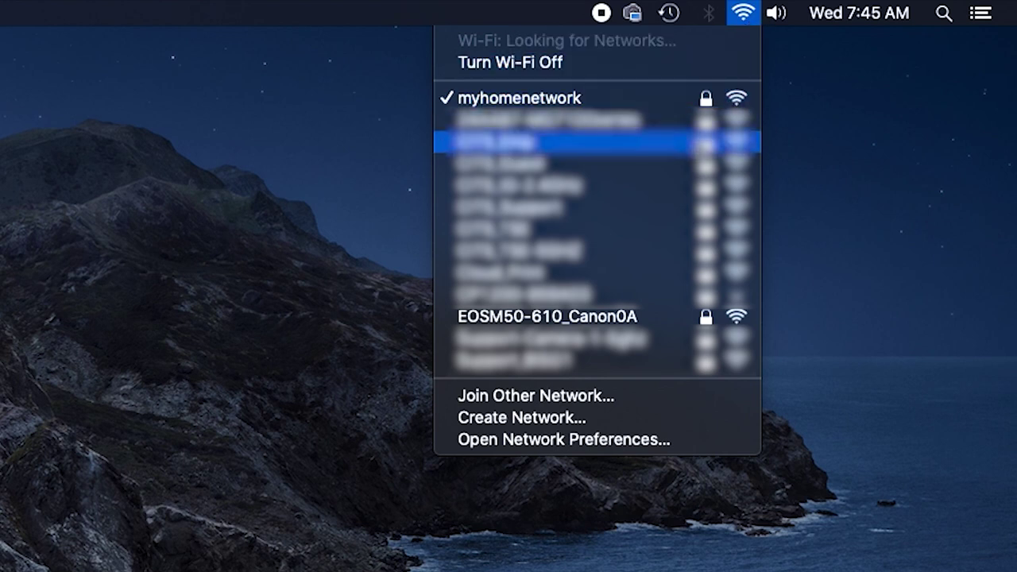
click(654, 315)
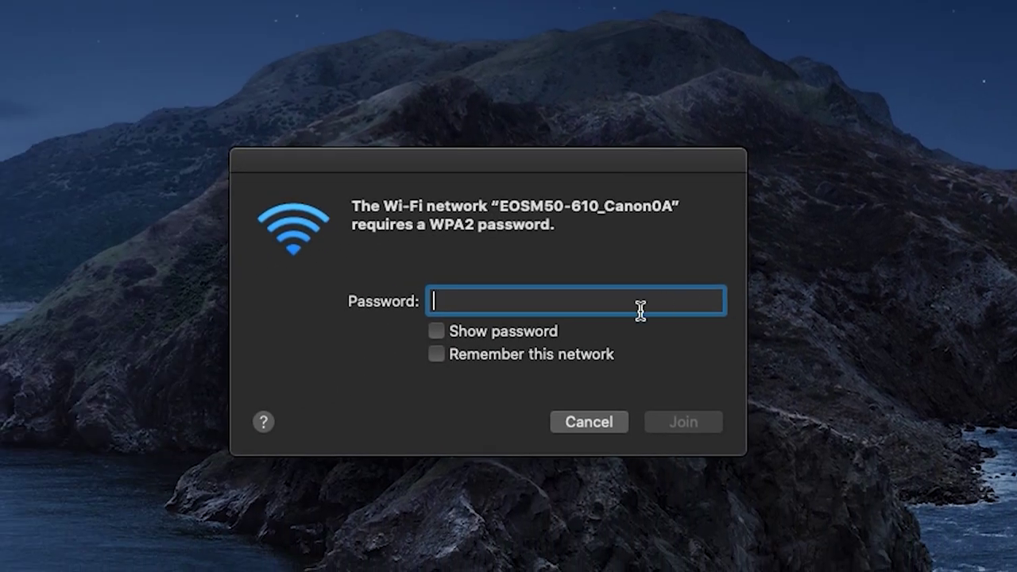
click(439, 356)
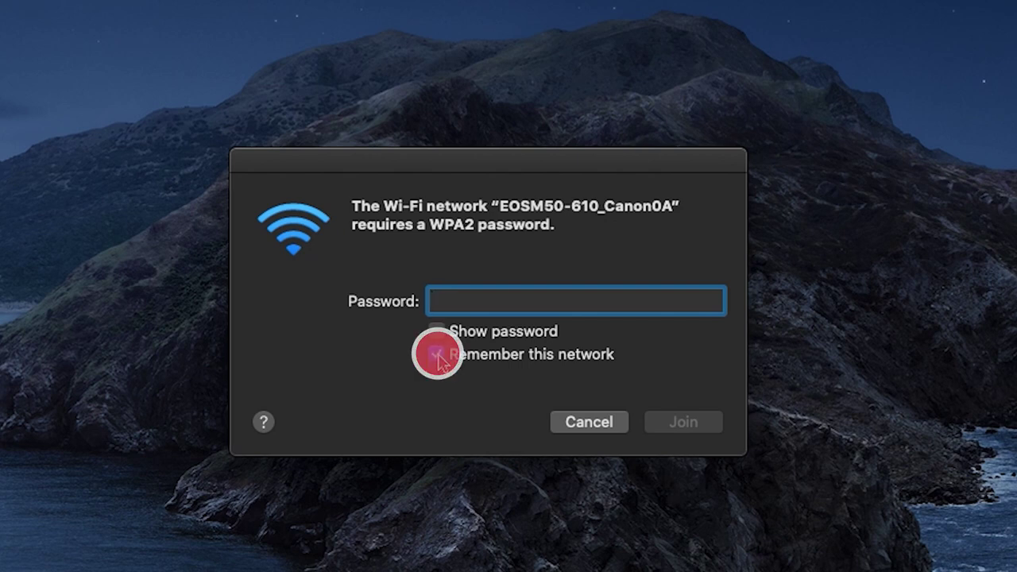
click(450, 302)
text(••••)
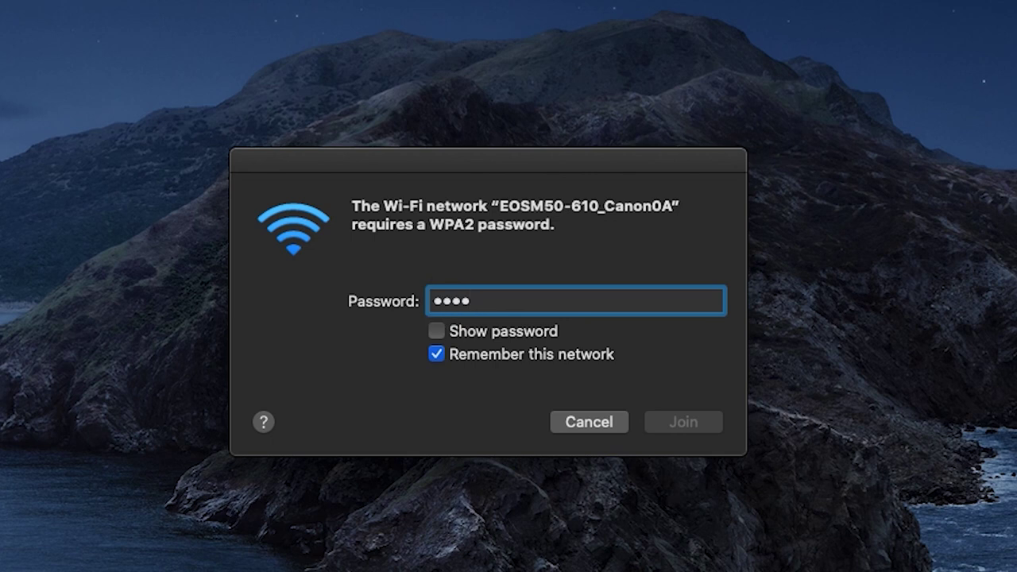
text(••••)
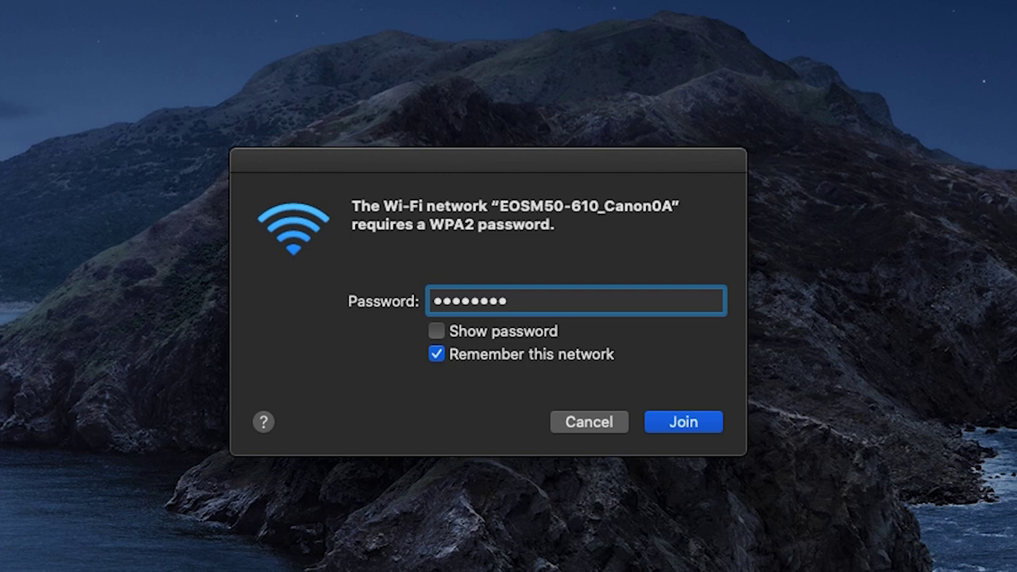
click(681, 424)
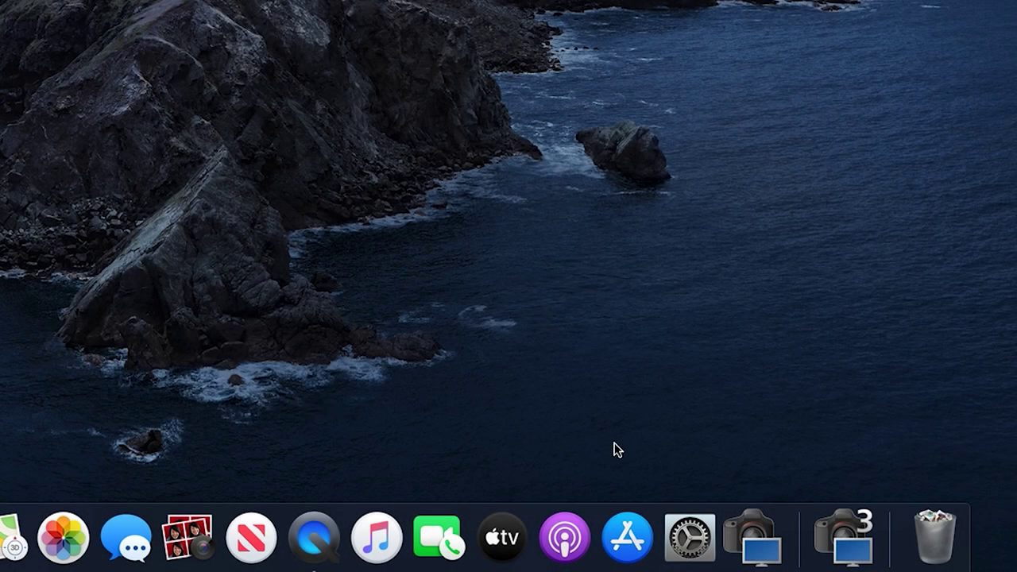
- Launch EOS Utility 3 and pair it with the Canon EOS M50 over Wi-Fi/LAN
click(844, 536)
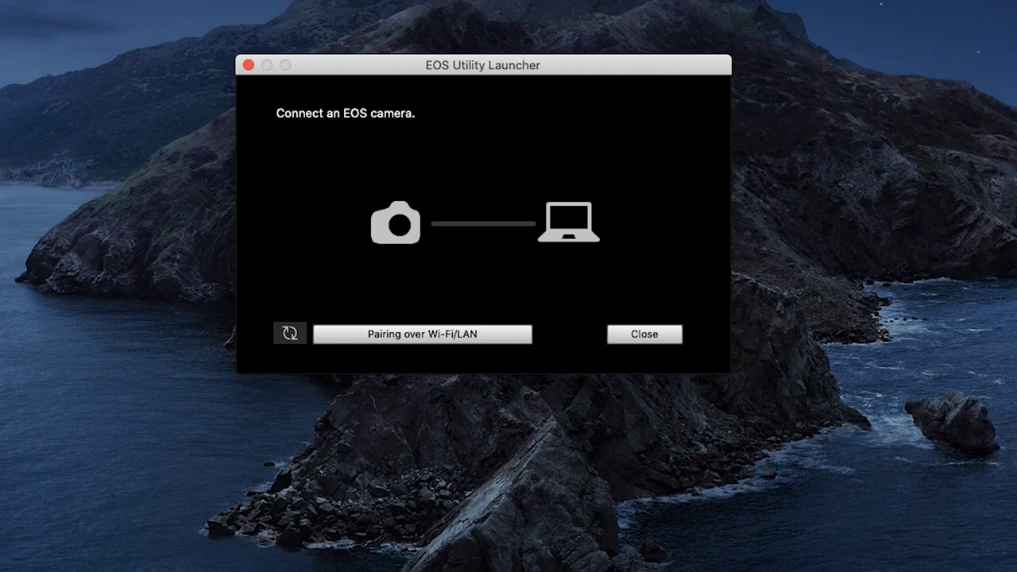
click(461, 336)
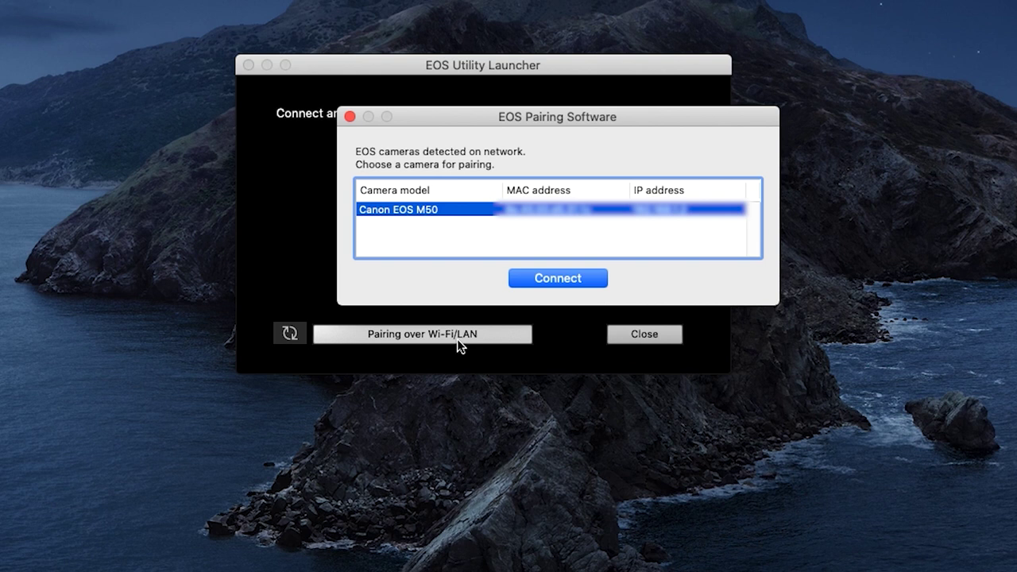
click(542, 282)
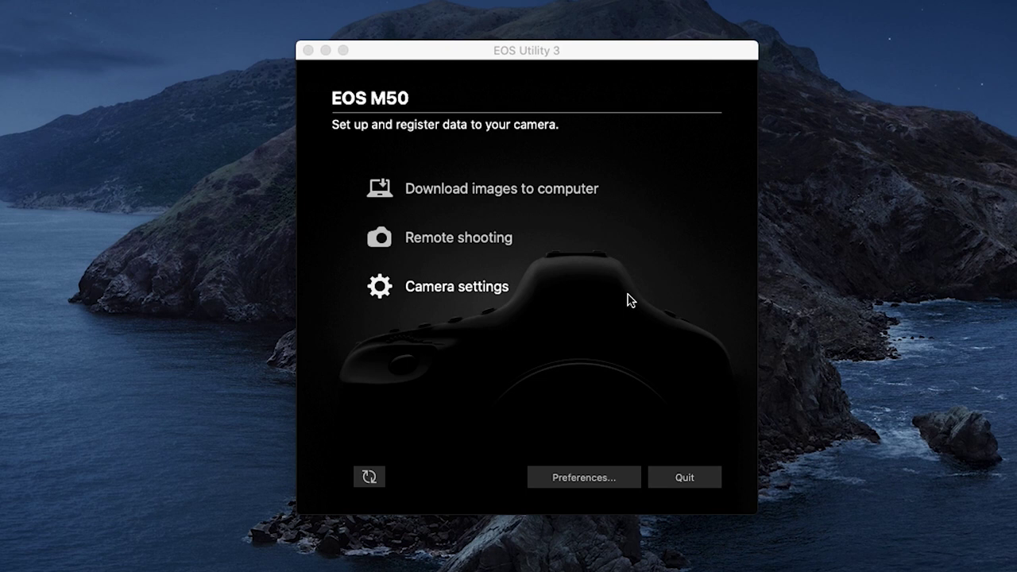
- Choose the Pictures folder as the destination folder for downloaded images in the EOS Utility preferences
click(595, 477)
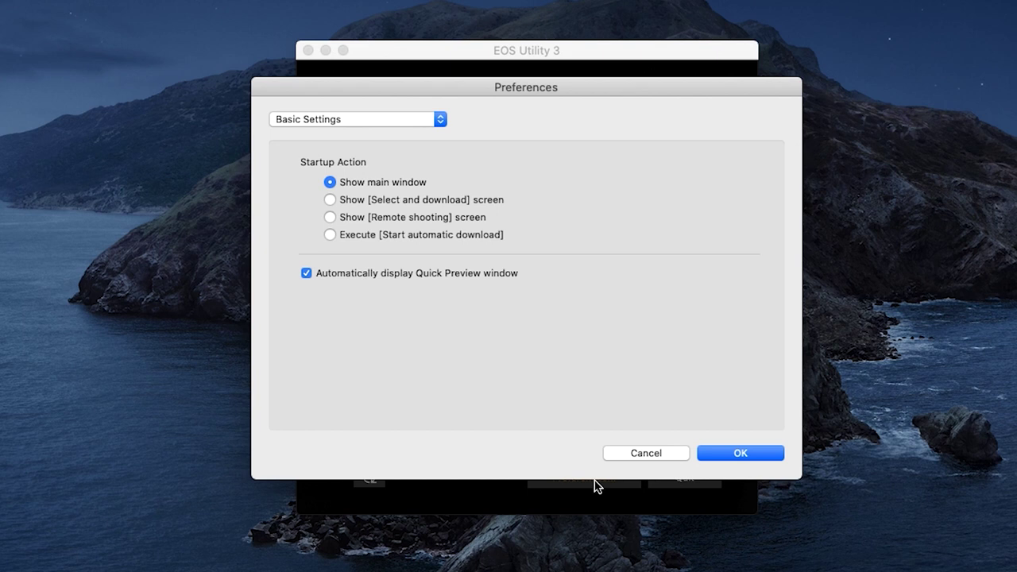
click(441, 119)
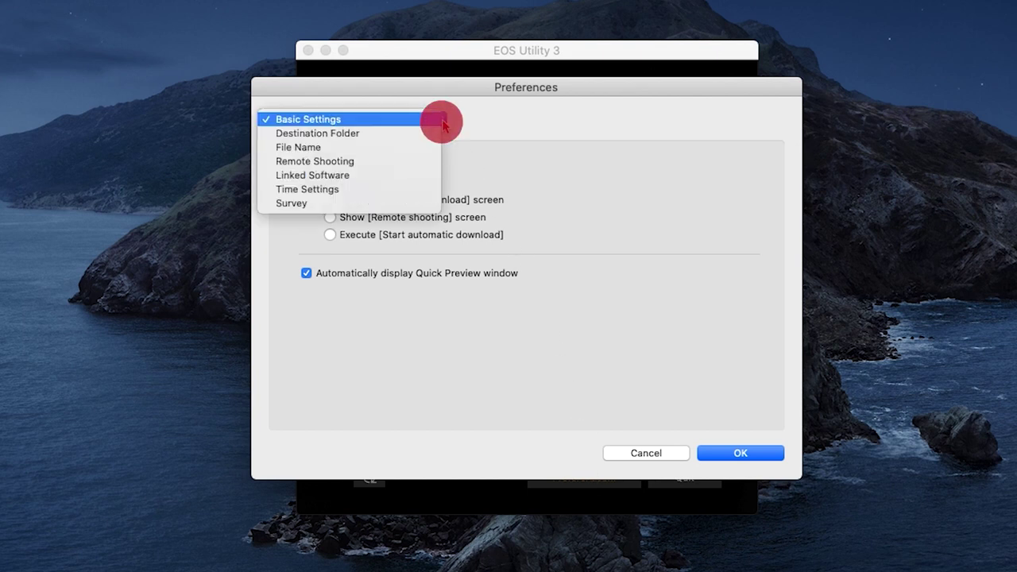
click(433, 133)
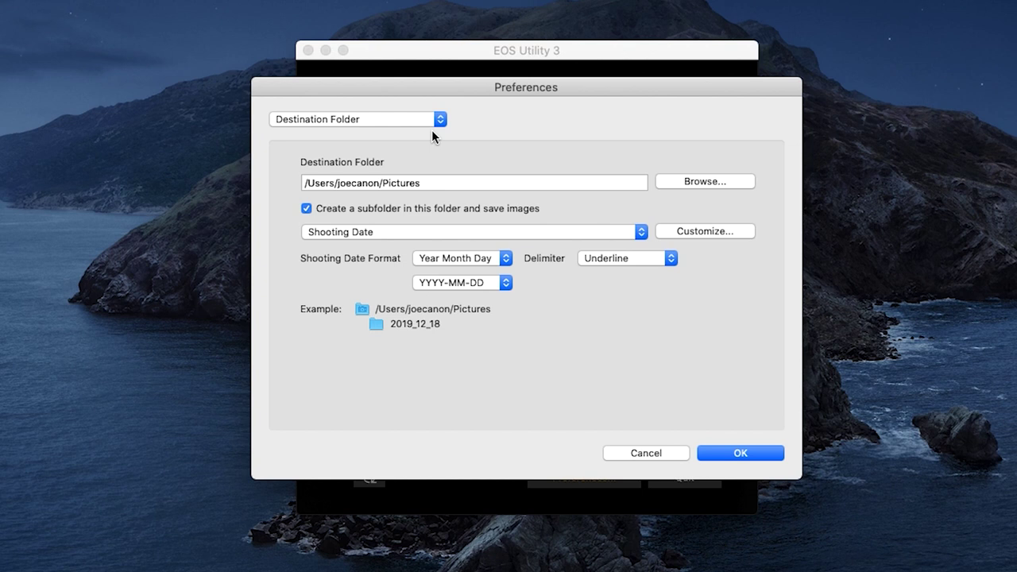
click(702, 182)
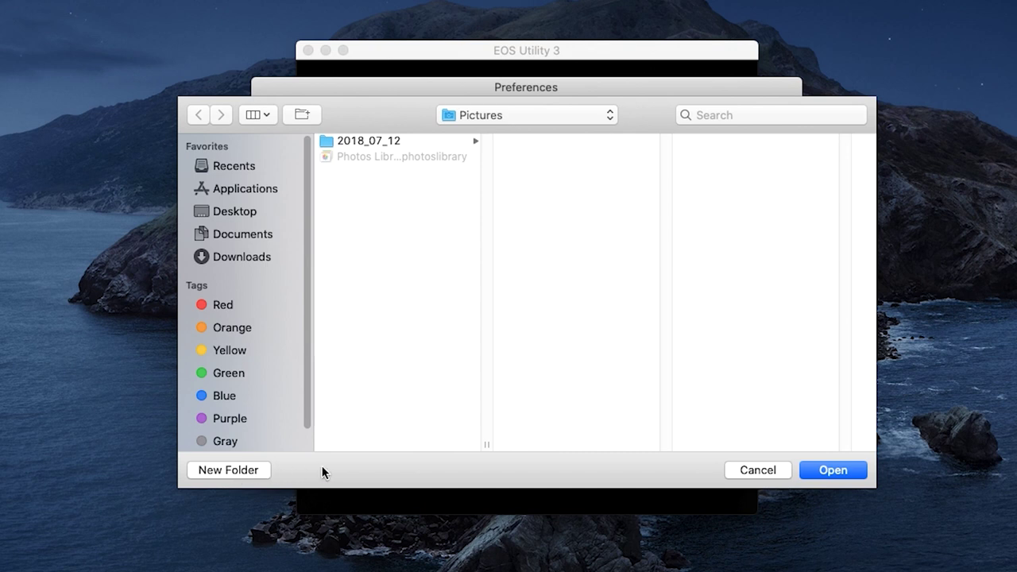
click(833, 473)
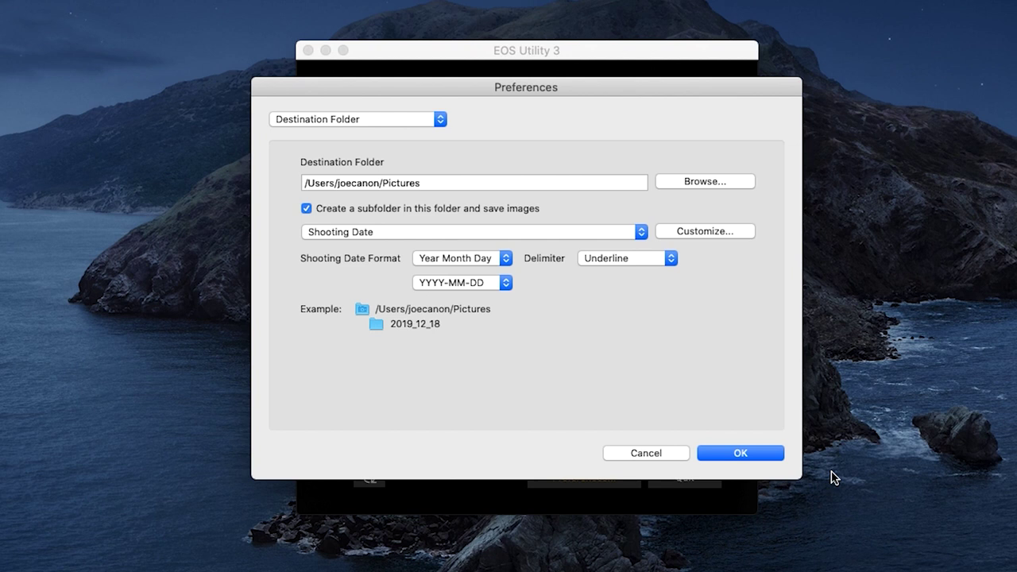
click(765, 459)
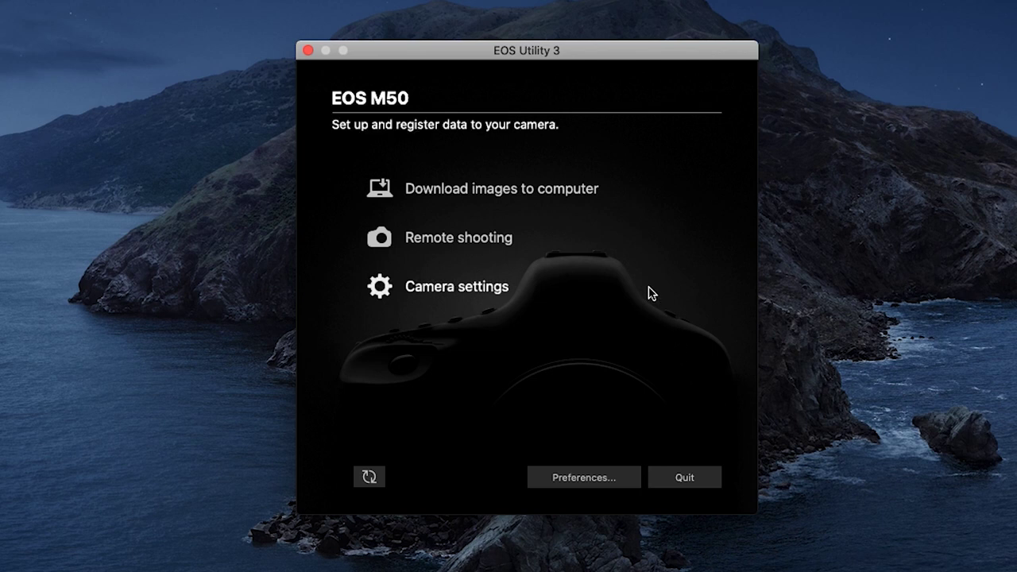
- Set the automatic download to "Images not yet downloaded" and start automatically downloading images from the camera to the computer
click(595, 197)
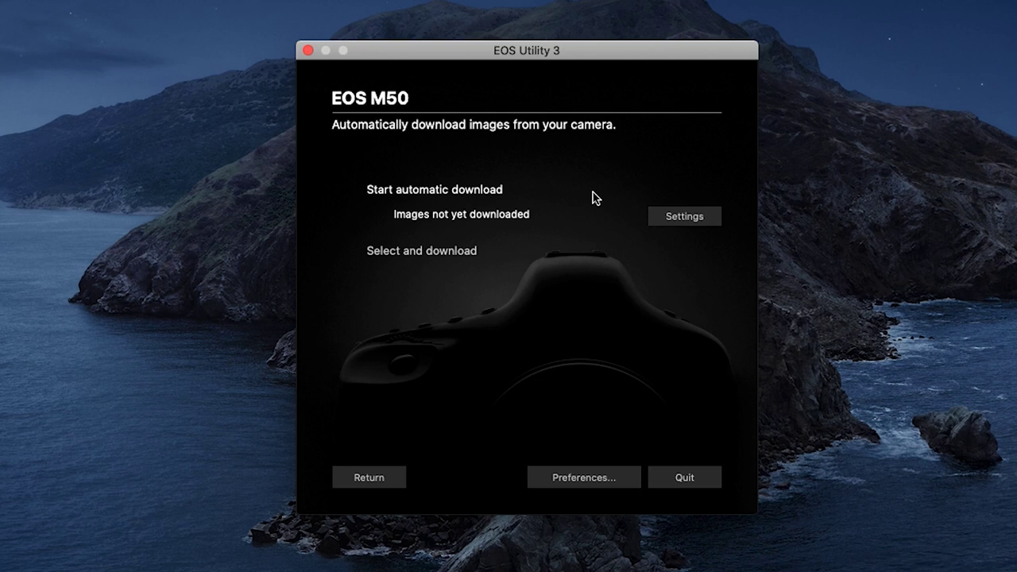
click(683, 218)
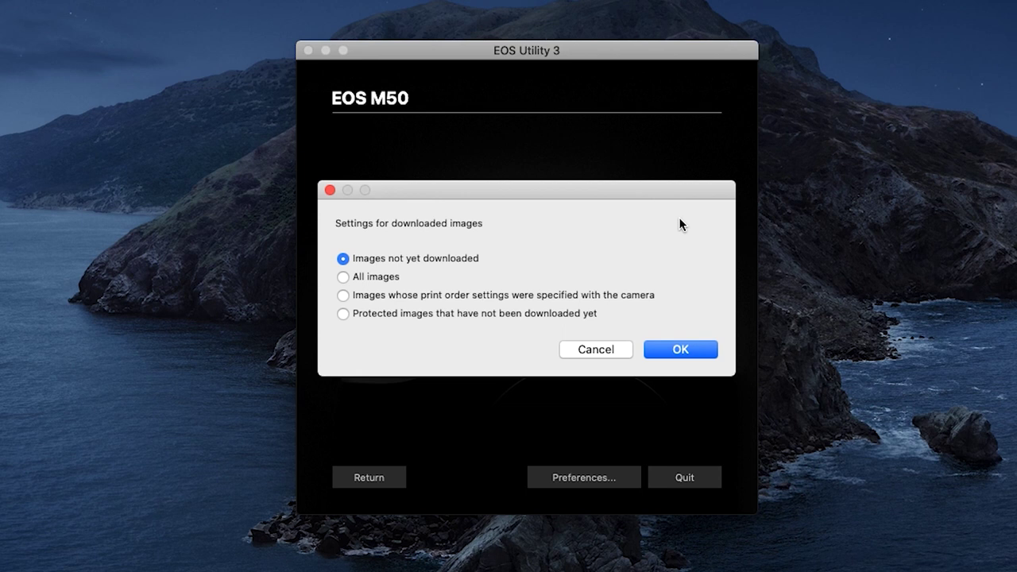
click(675, 350)
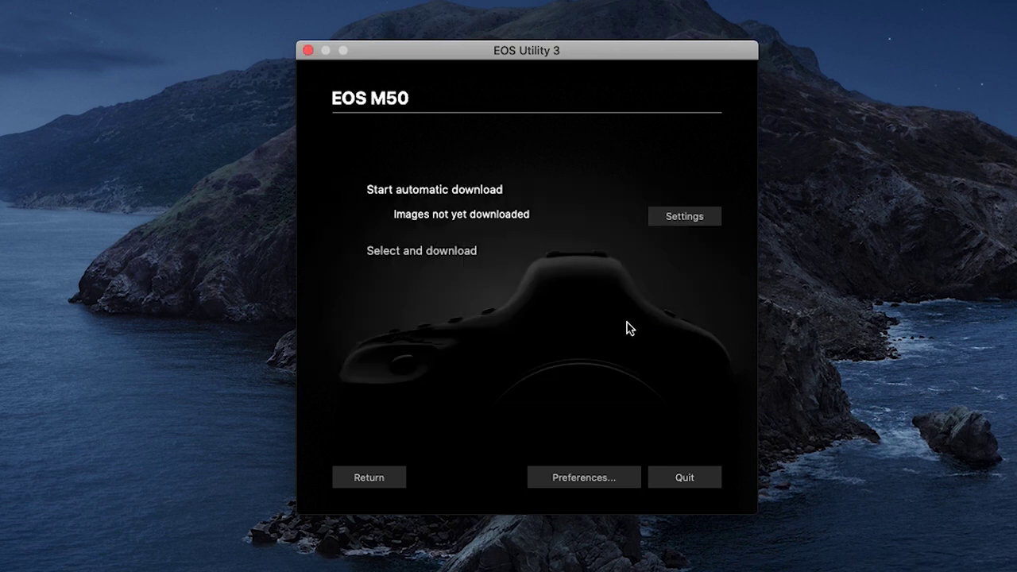
click(469, 193)
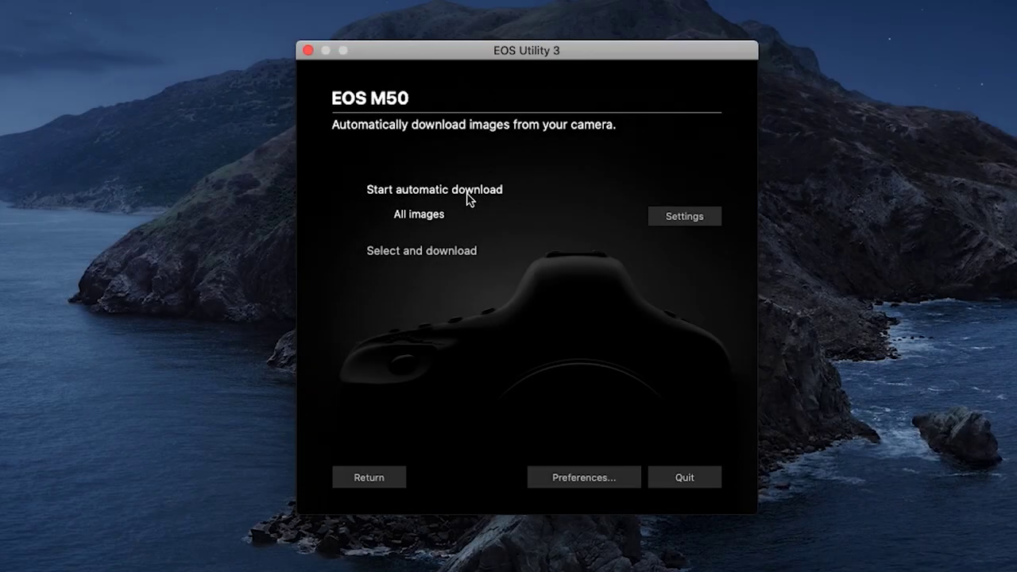
- Select images 100-0517 and 100-0505 on the camera and download them, accepting the Pictures destination folder and its Shooting Date subfolder
click(450, 255)
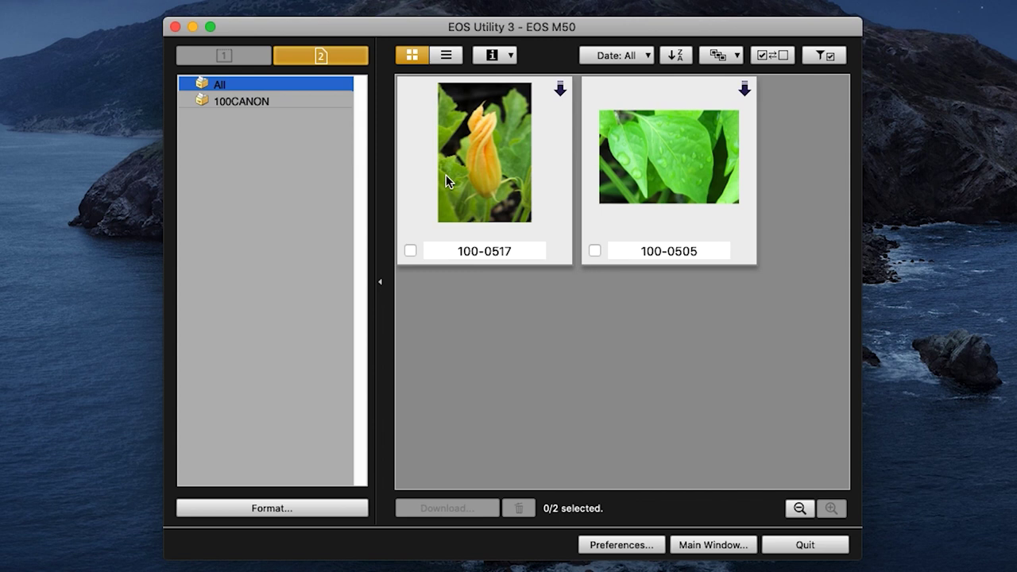
click(411, 251)
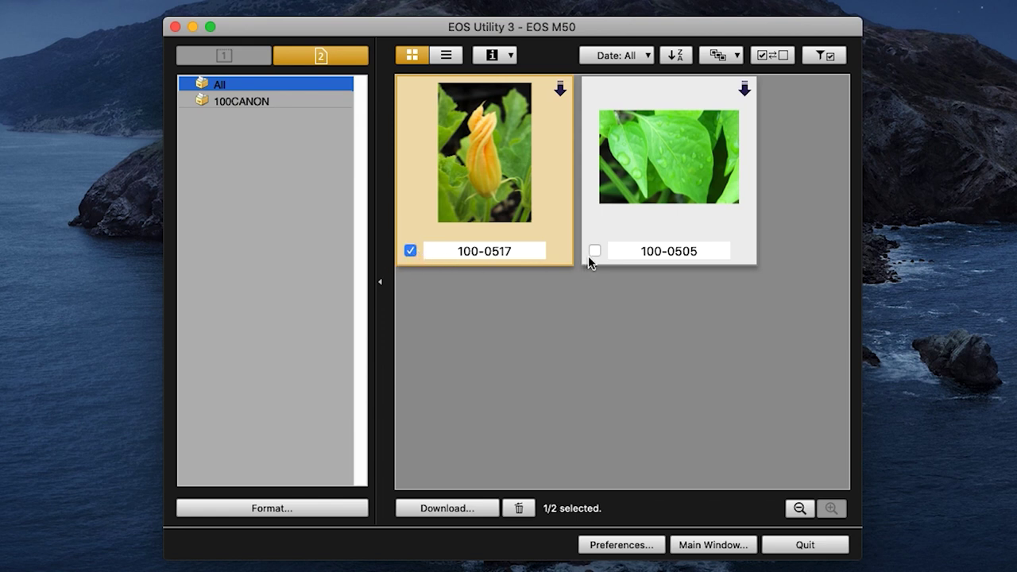
click(595, 252)
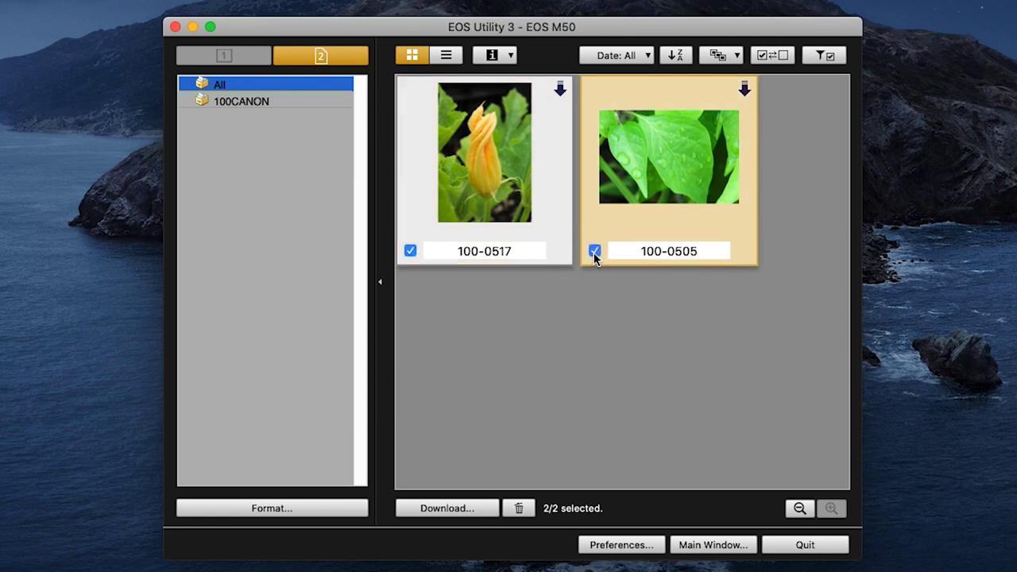
click(440, 508)
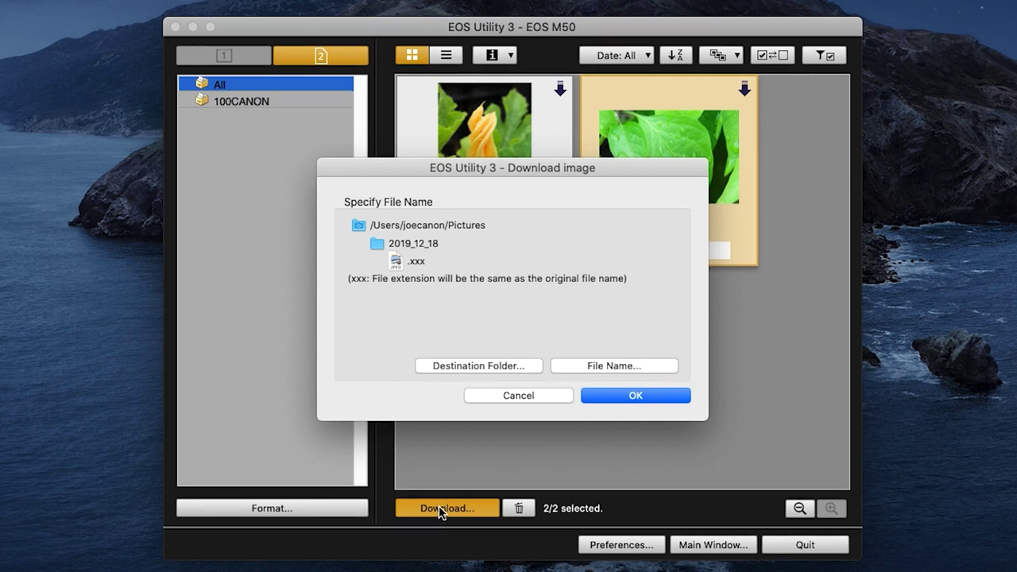
click(476, 366)
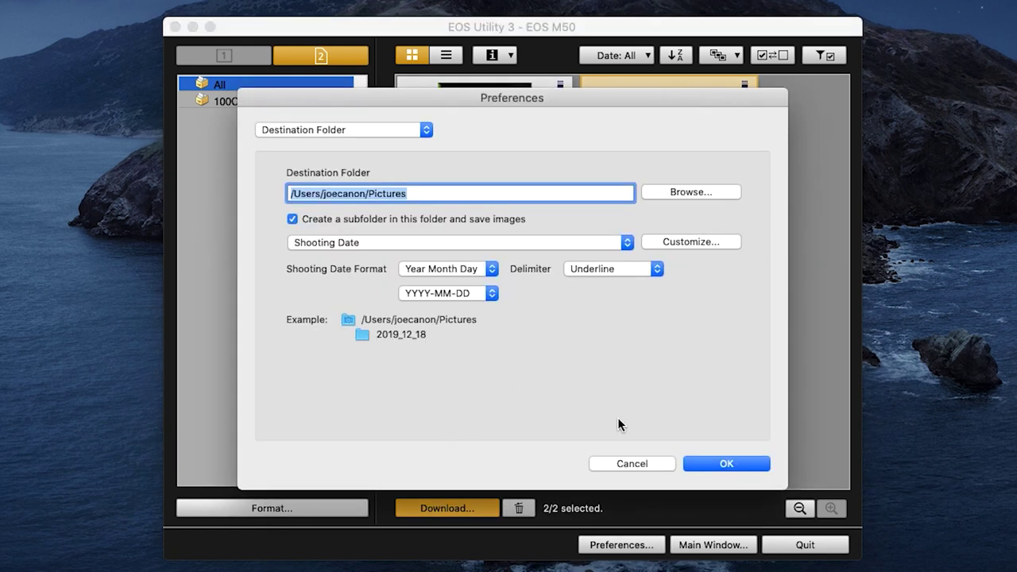
click(723, 465)
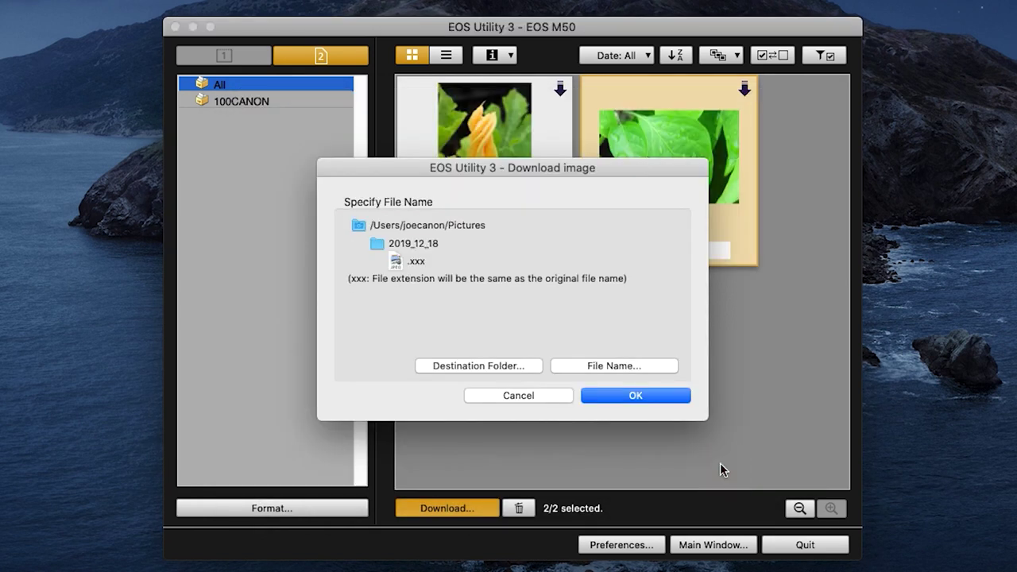
click(647, 397)
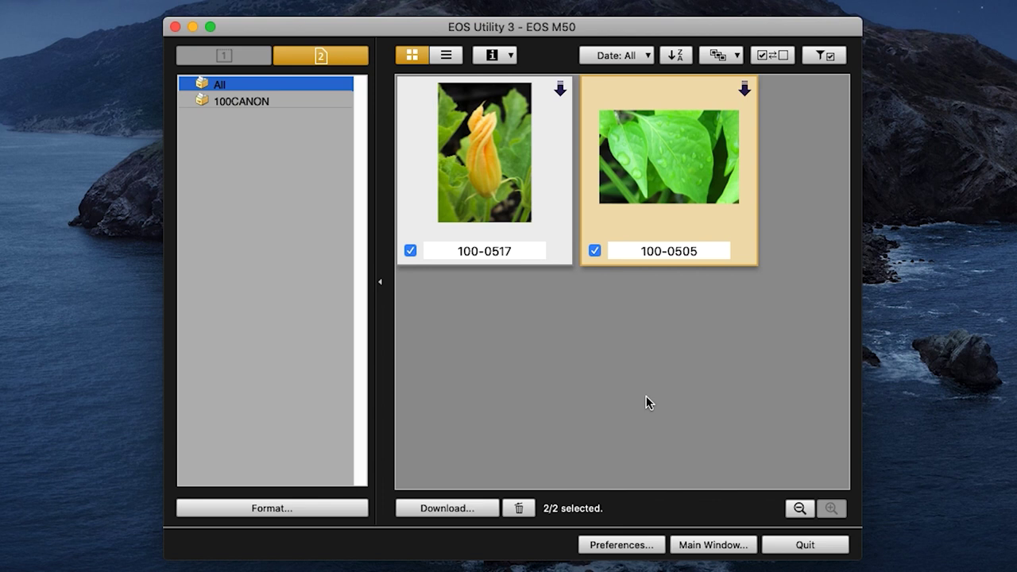
- Quit EOS Utility and open the Mac's Network preferences
click(789, 546)
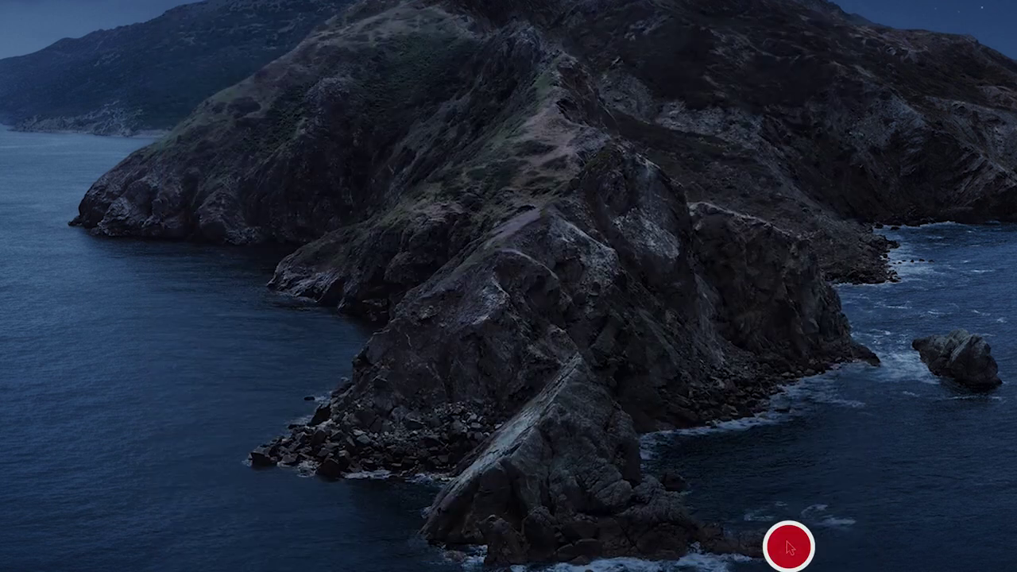
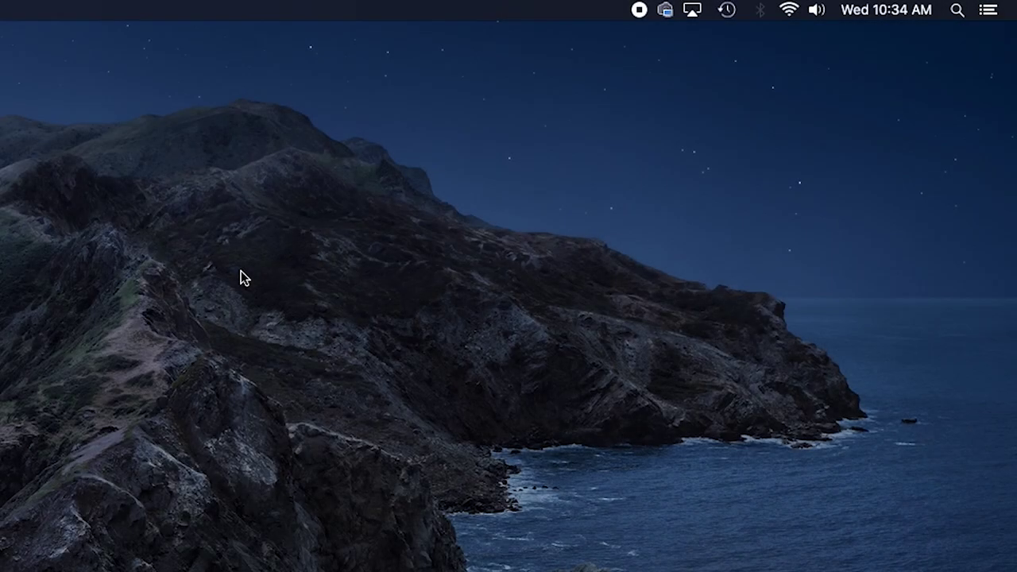
click(790, 10)
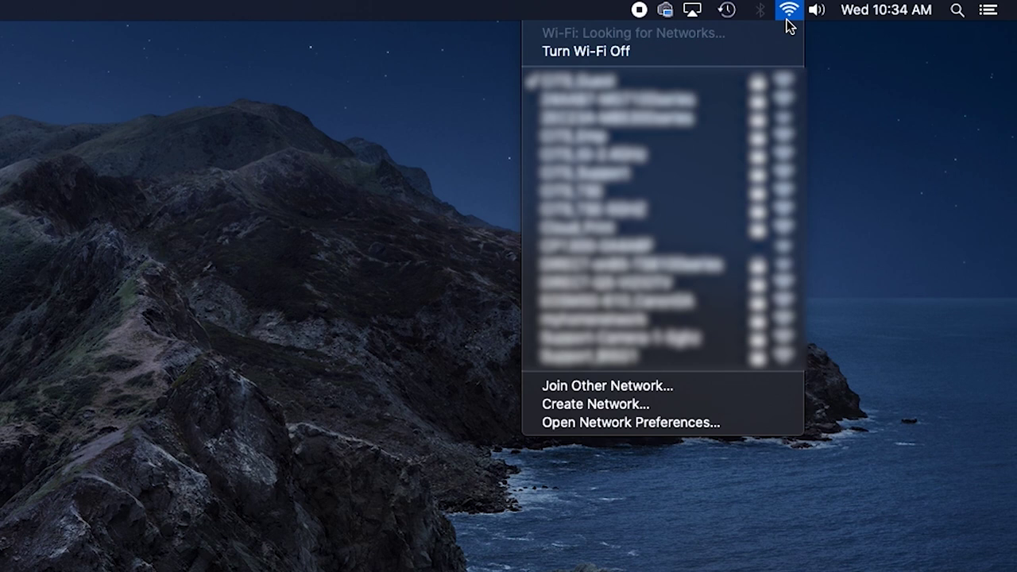
click(715, 427)
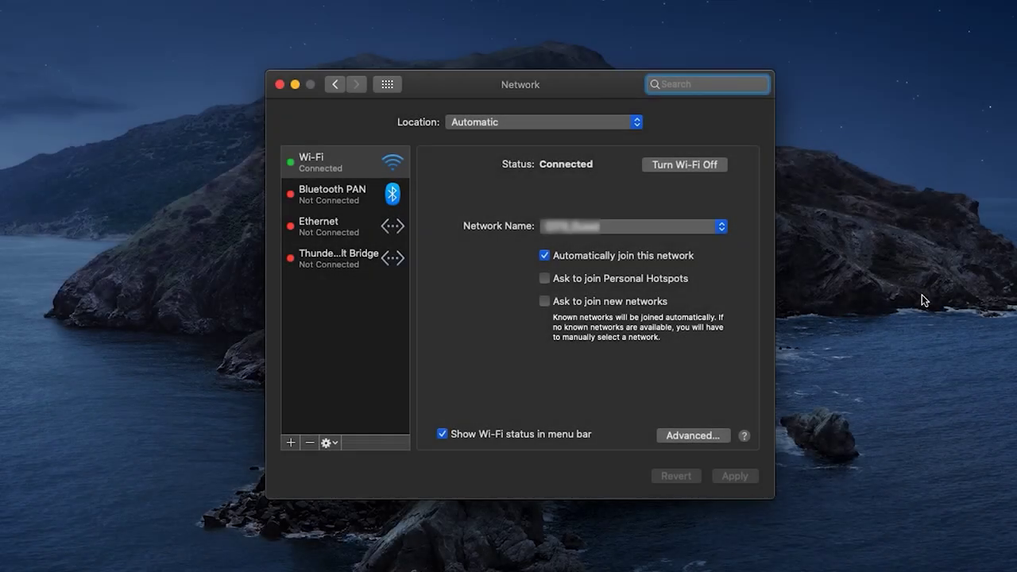
- Join the camera's Wi-Fi network EOSM50-610_Canon0A and close the Network preferences to return to EOS Utility 3
click(731, 229)
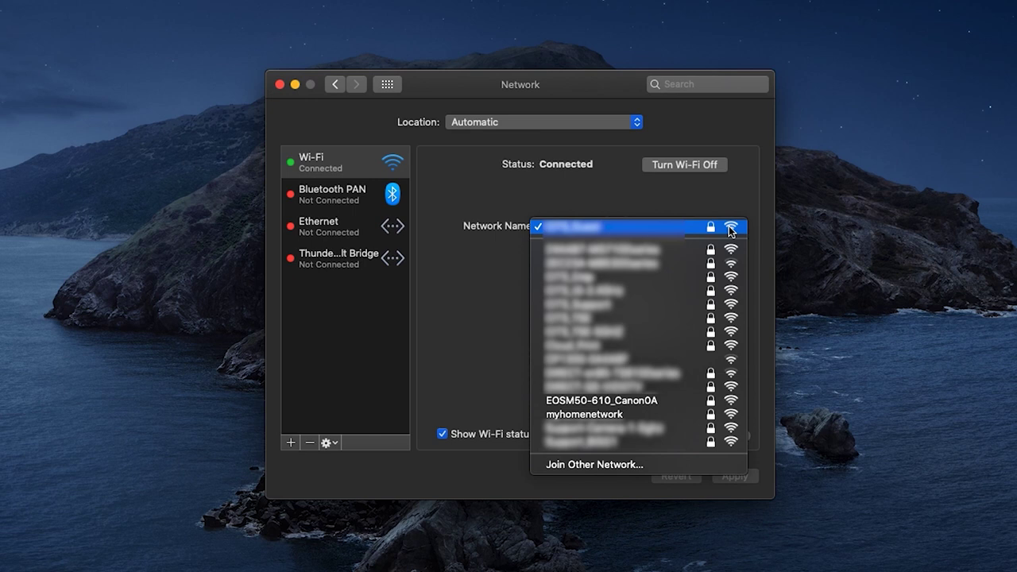
click(686, 401)
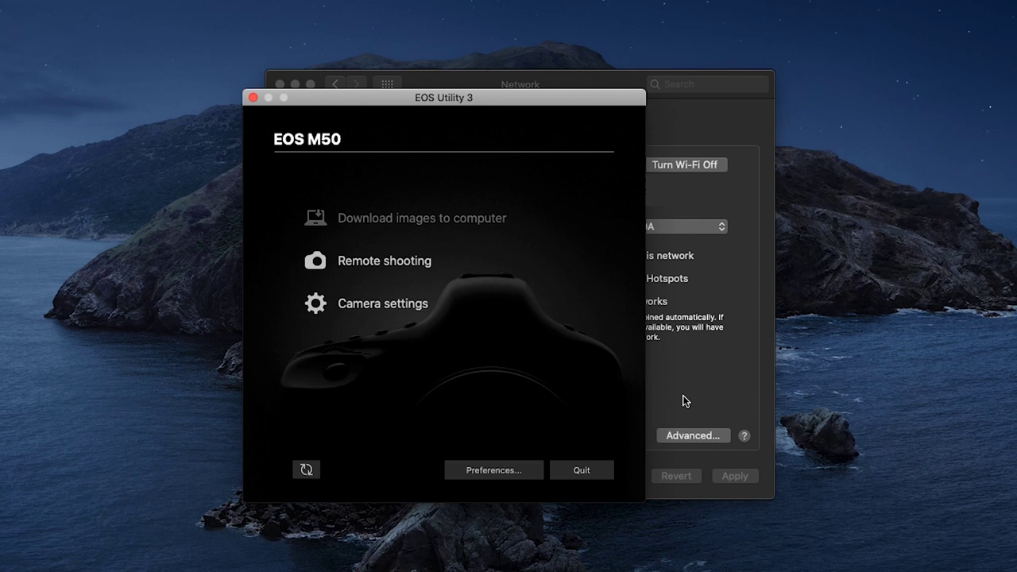
click(683, 395)
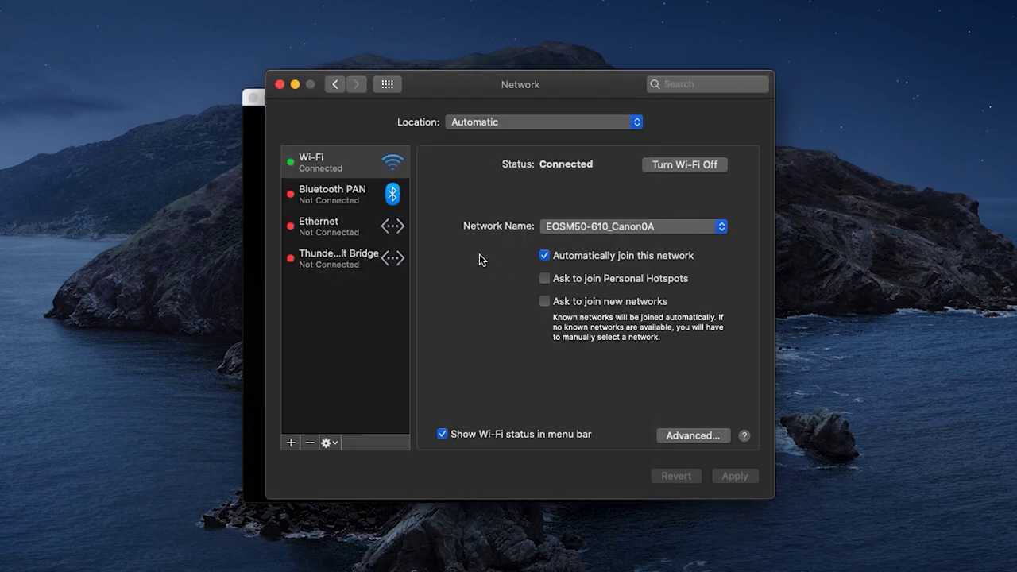
click(280, 85)
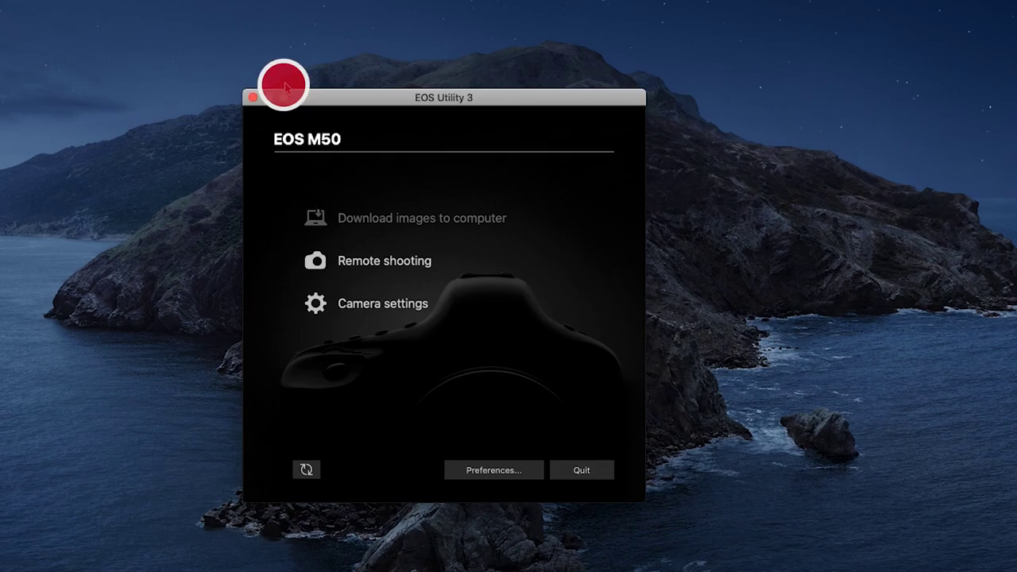